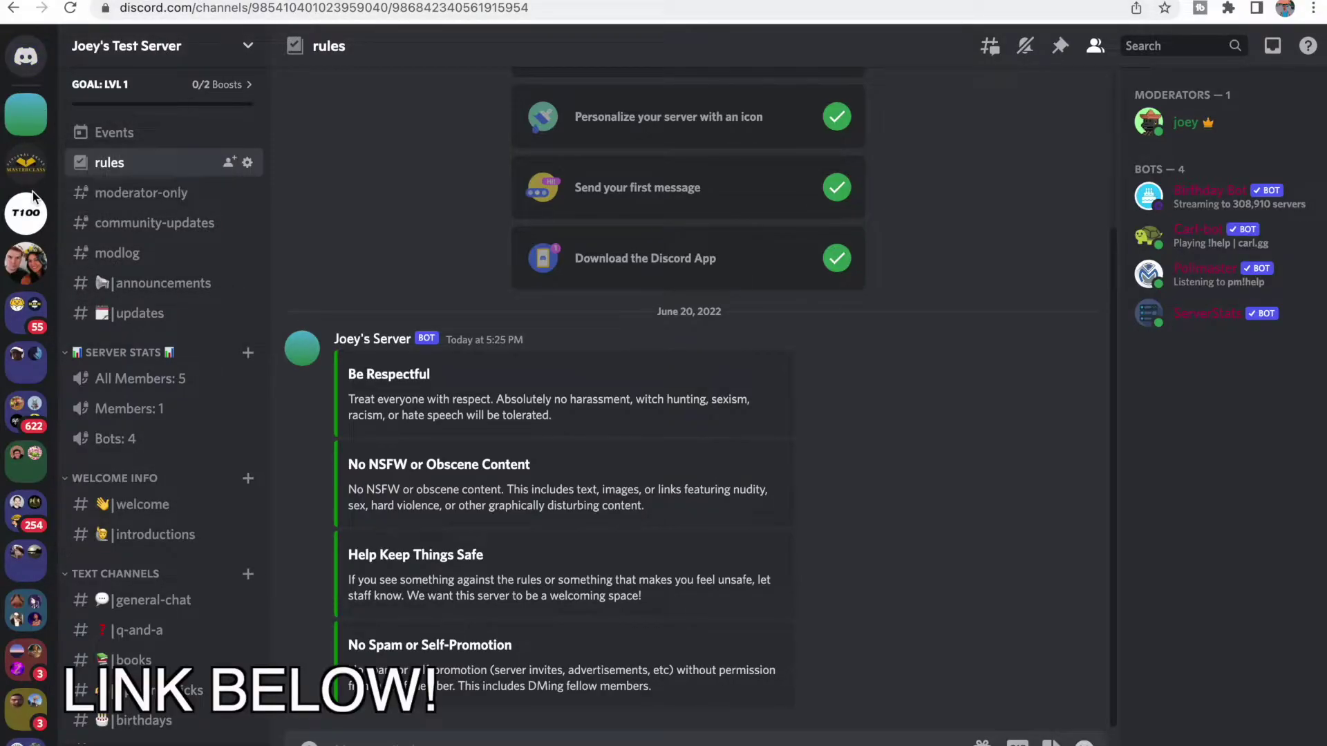
Step: Create a club-or-community server from scratch and name it 'Test Server'
scroll(26, 414, "down", 3)
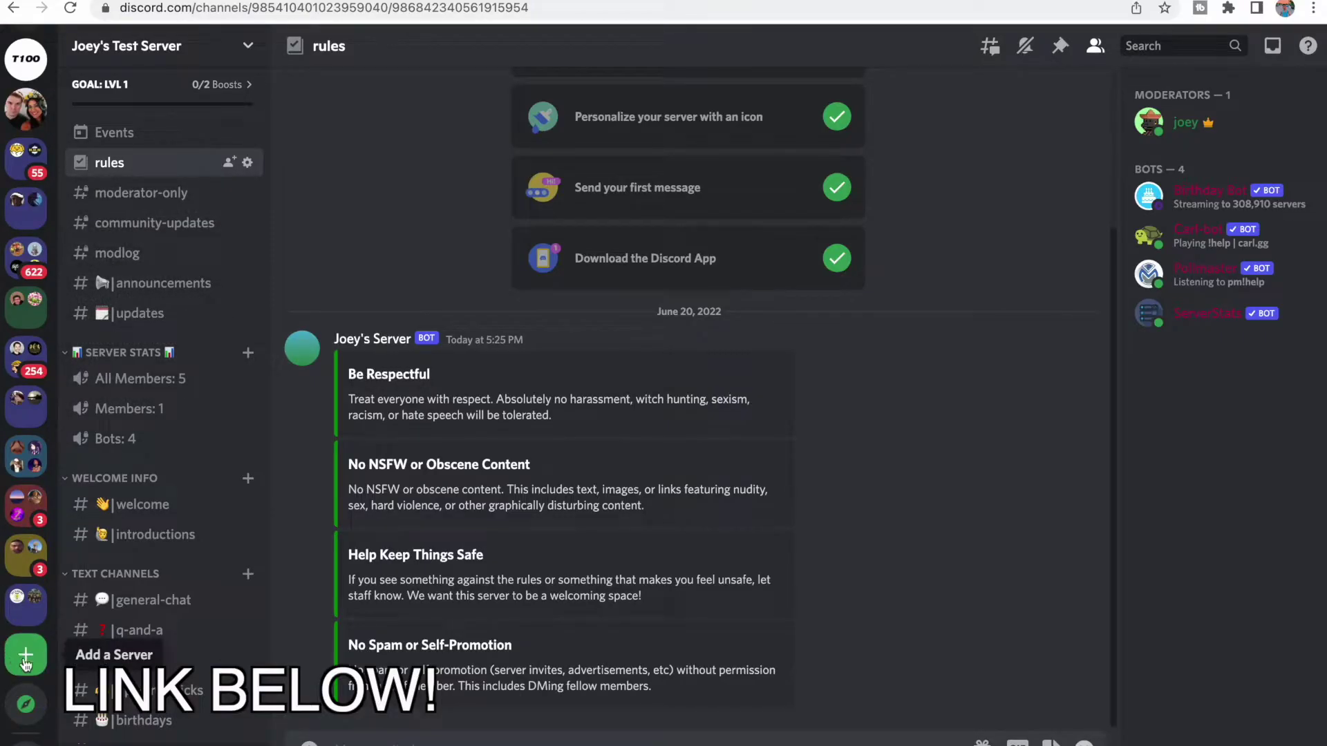
left_click(26, 665)
left_click(673, 314)
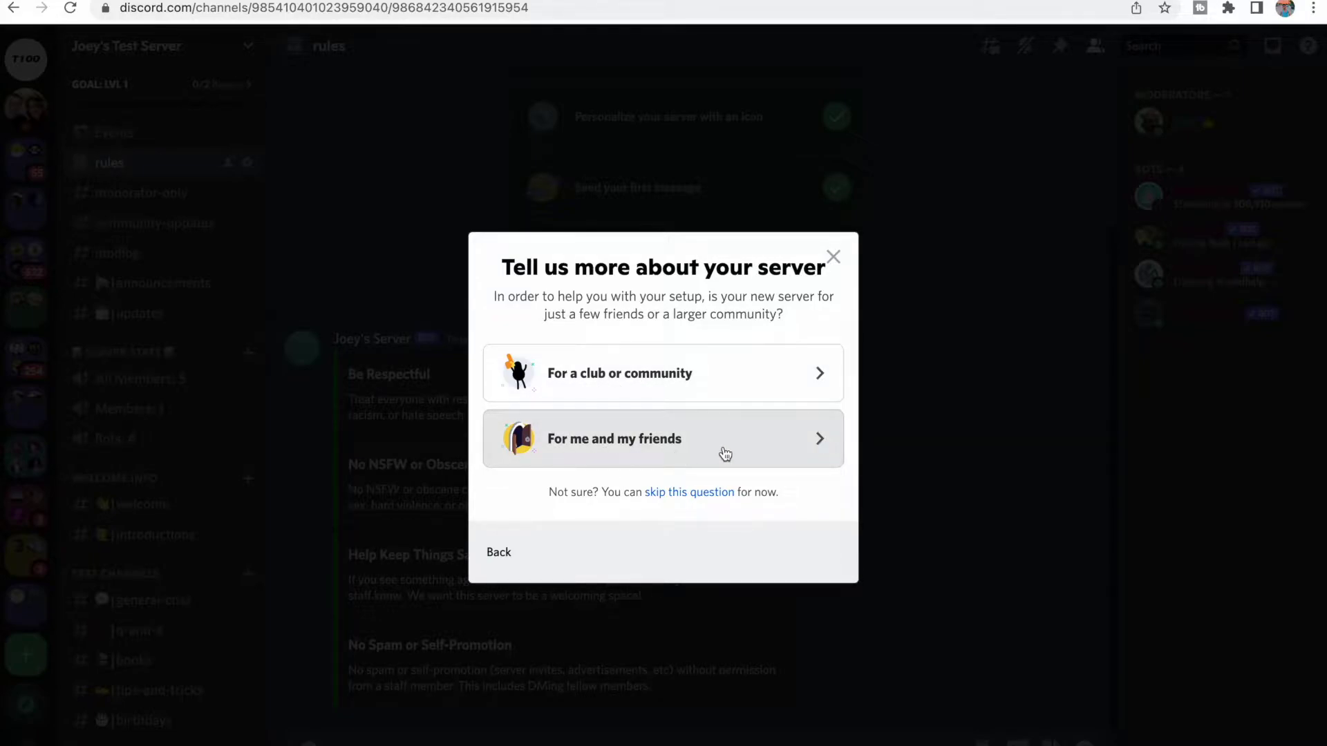
left_click(730, 383)
left_click(489, 461)
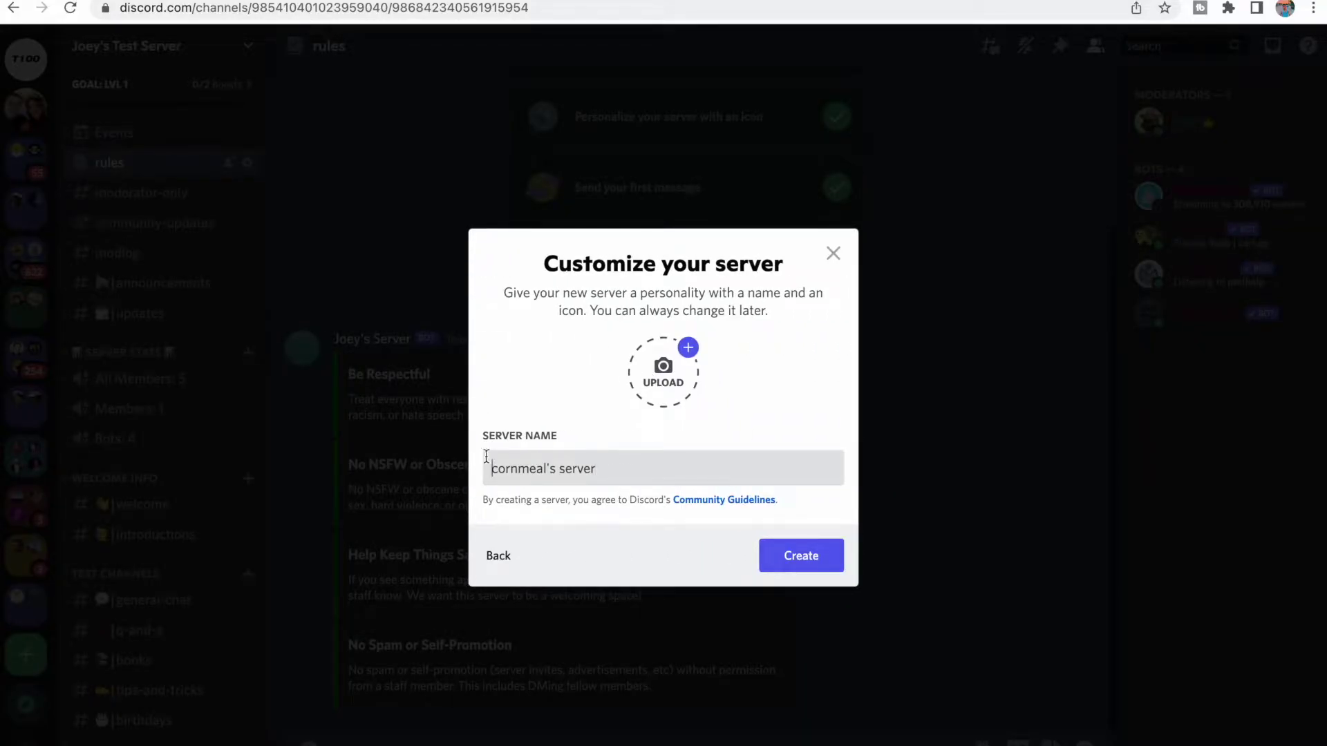
key("ctrl+a")
type("Test Server")
key("Return")
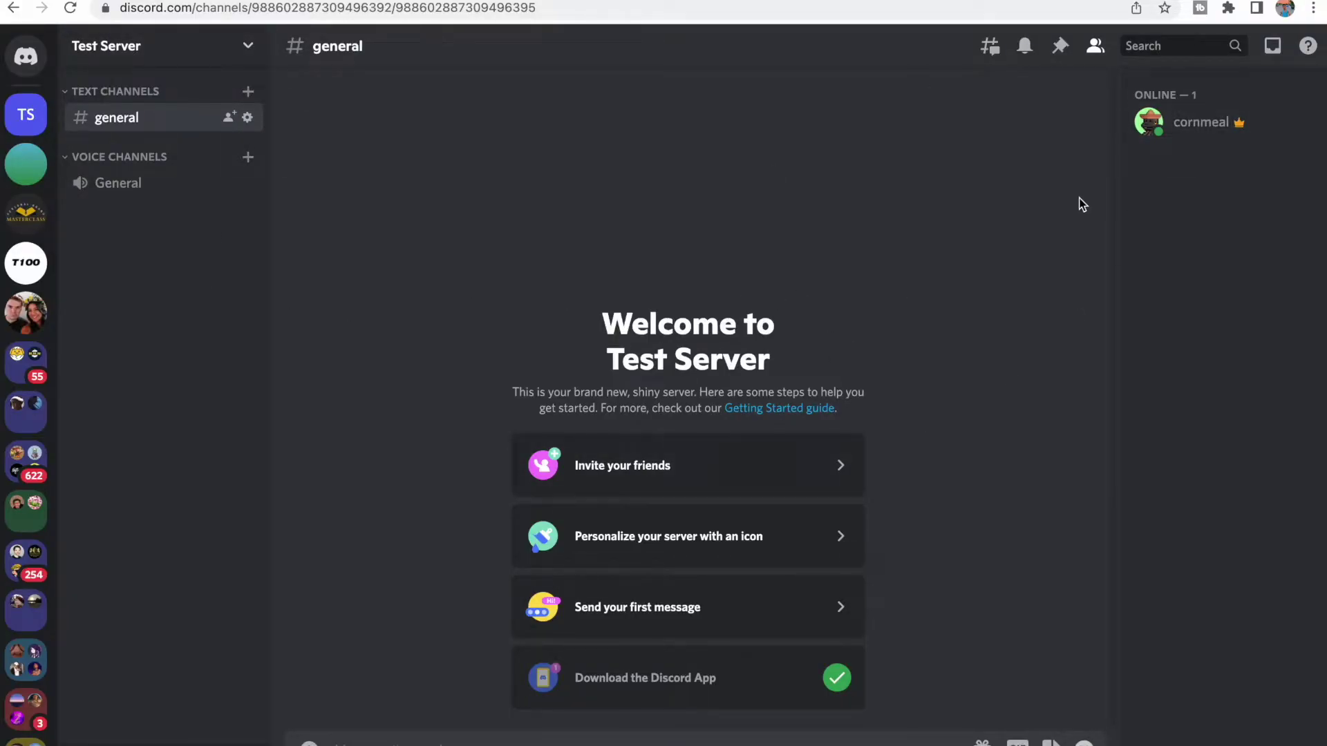
Step: Enter a new nickname in your Test Server profile, then close the profile settings
left_click(1224, 128)
left_click(1090, 123)
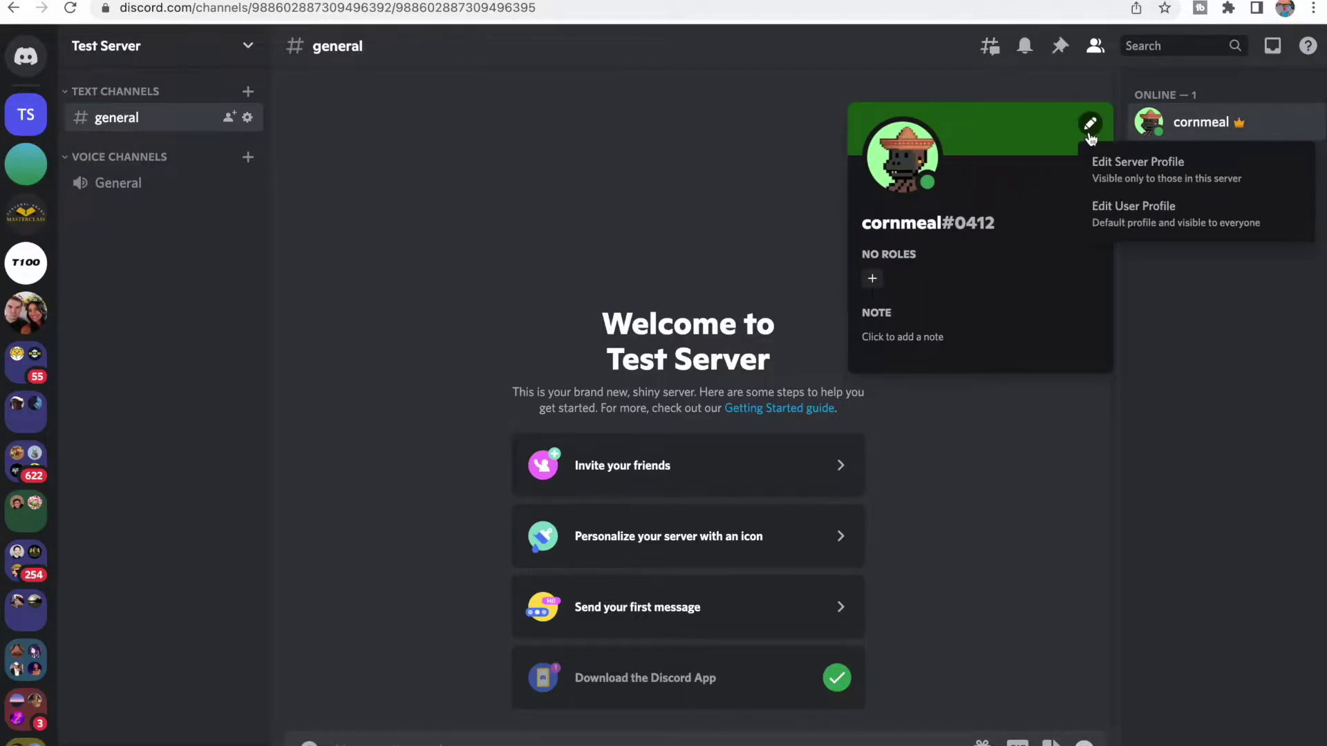
left_click(1132, 164)
left_click(443, 263)
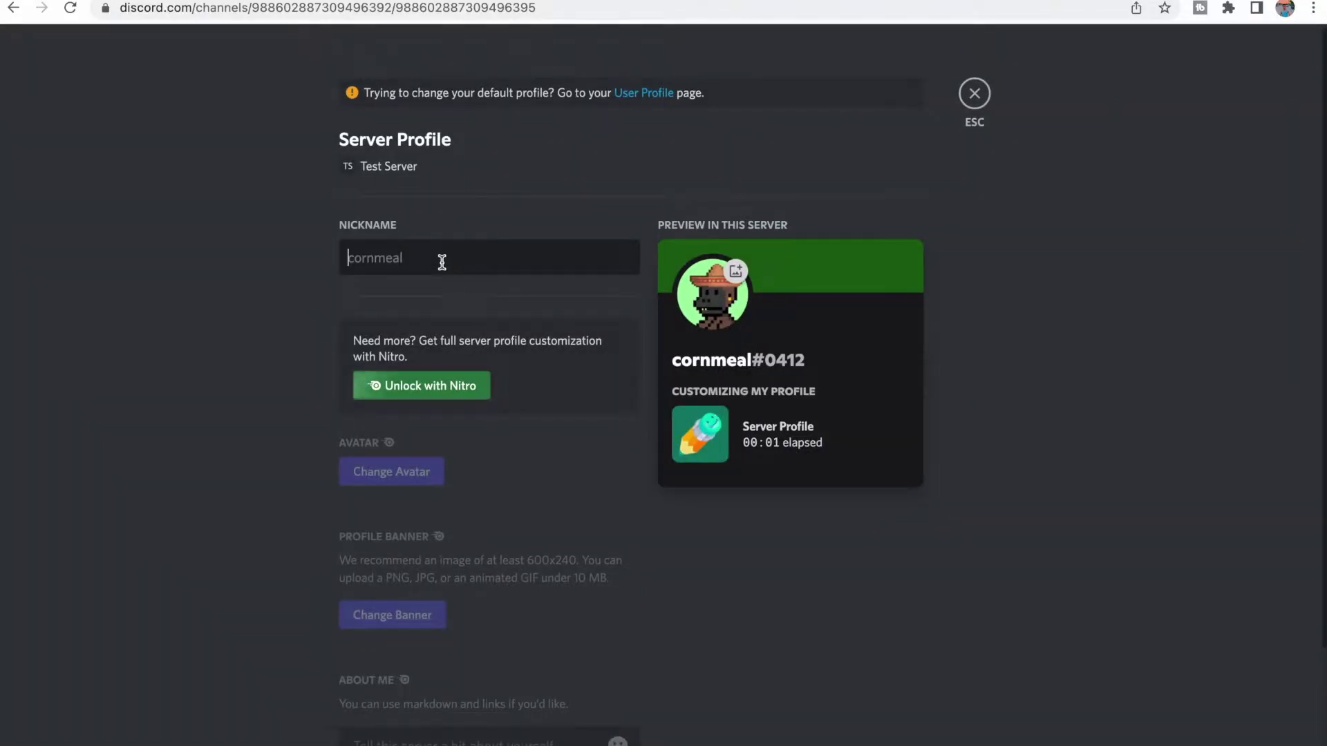
type("Joey")
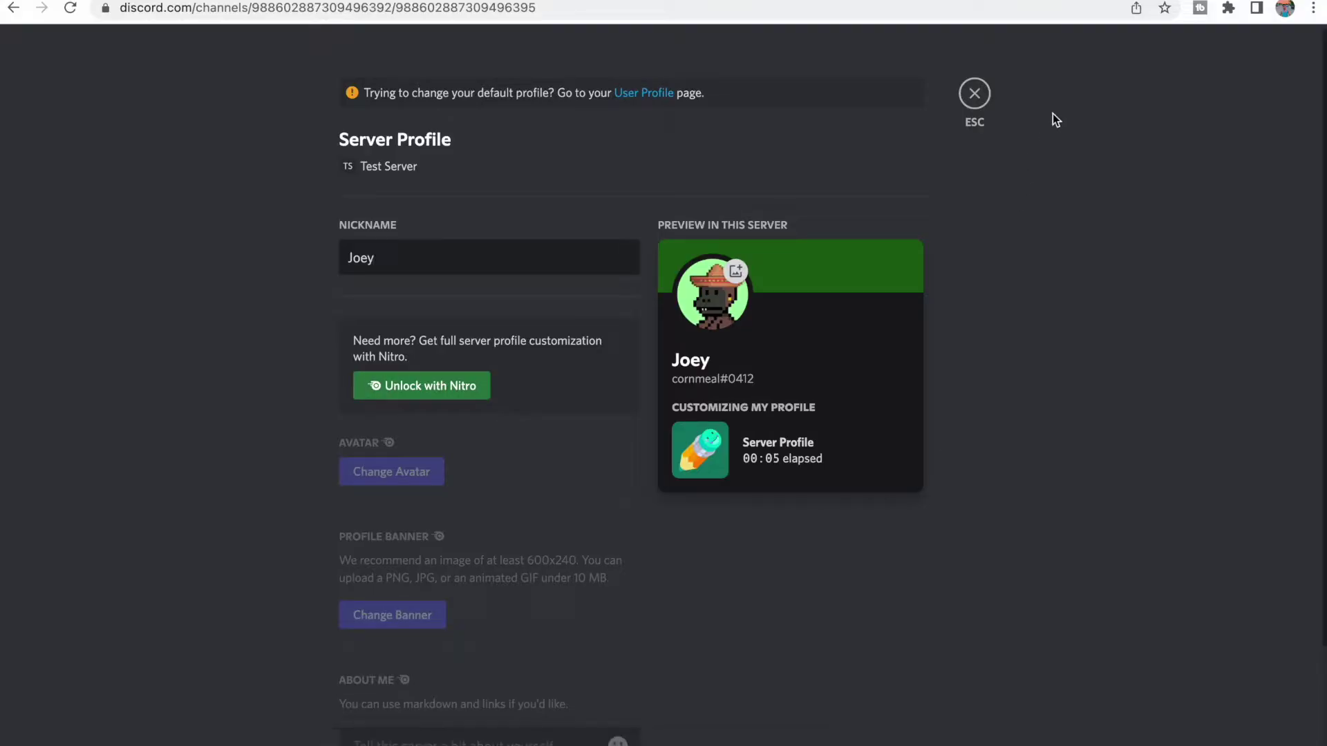
key("Escape")
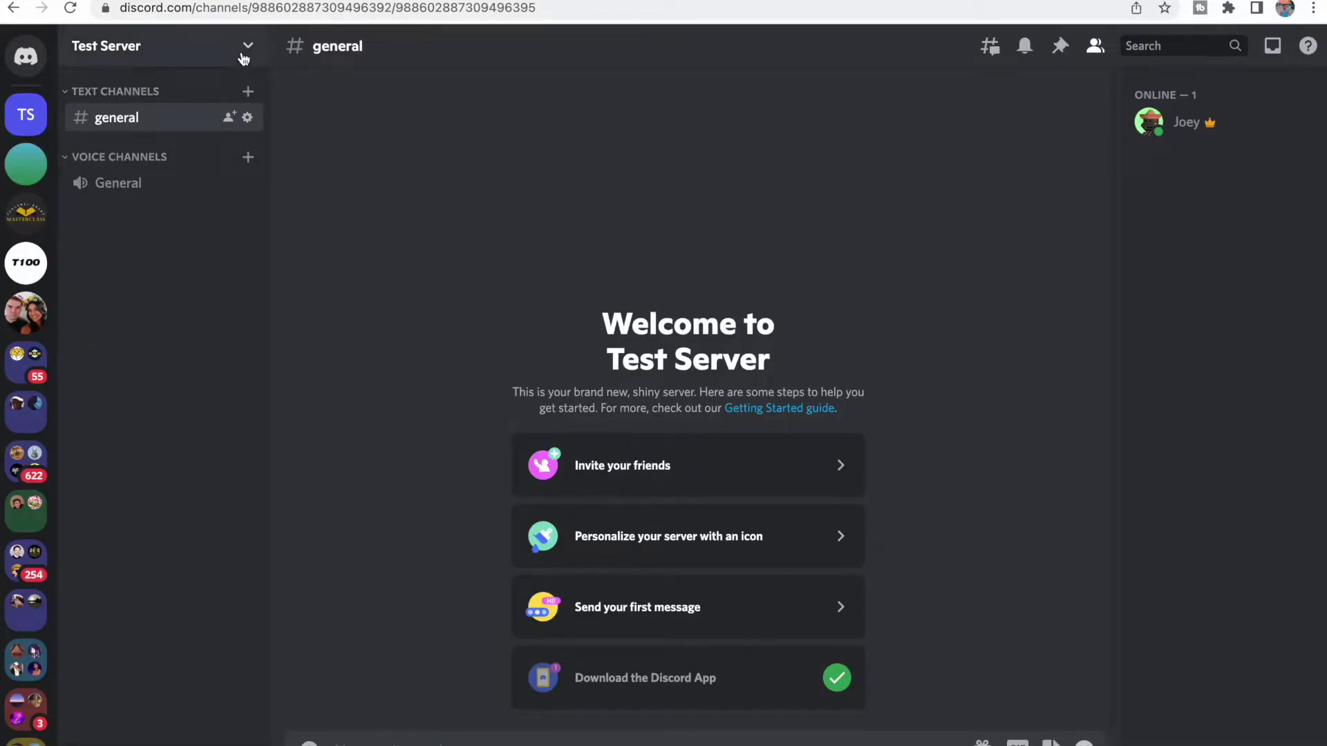
Step: Create a 'Welcome Info' category and drag it above Text Channels
left_click(207, 53)
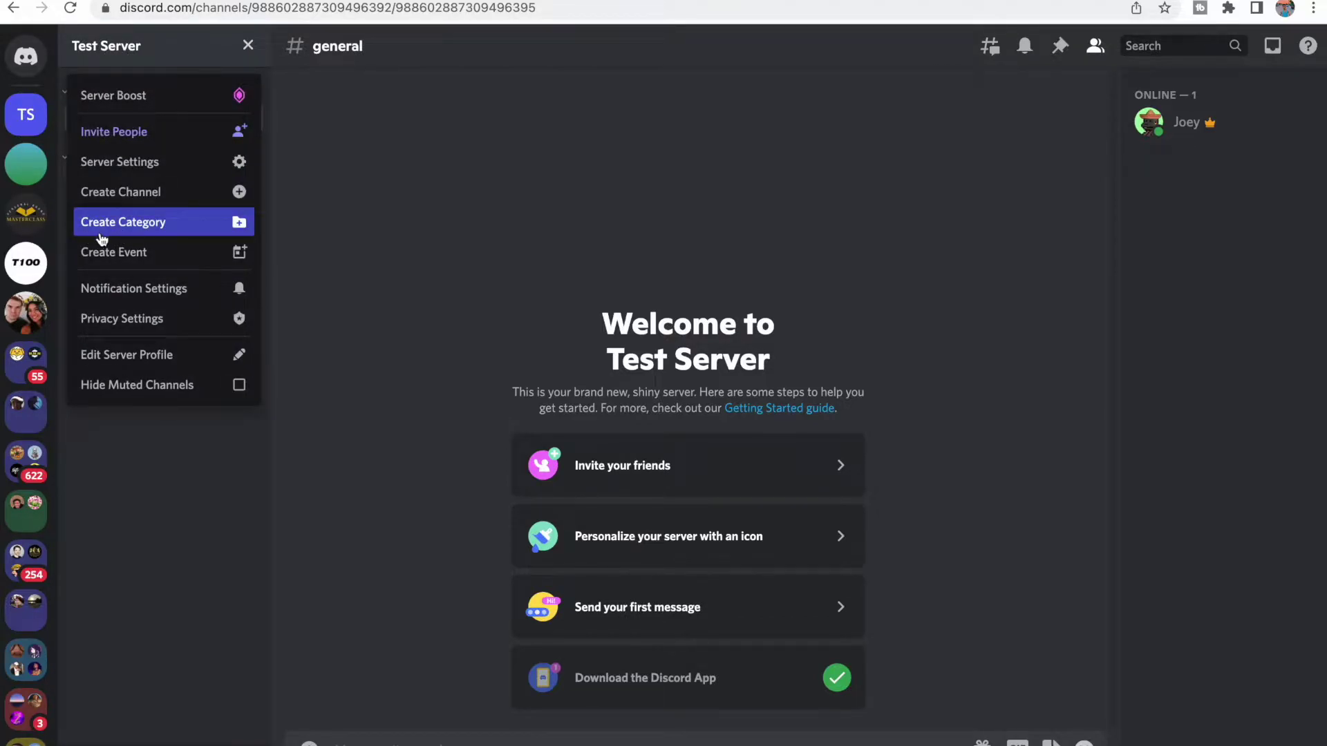
left_click(179, 232)
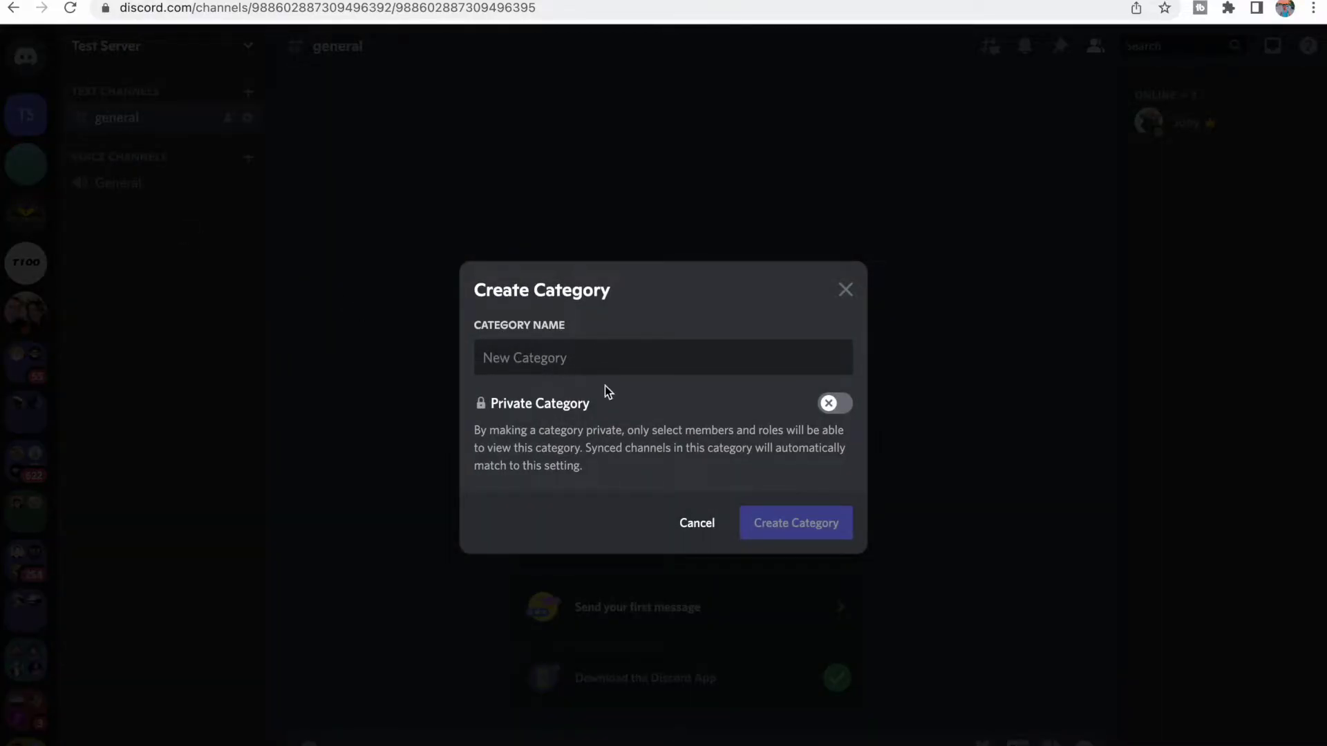
type("Welcome Info")
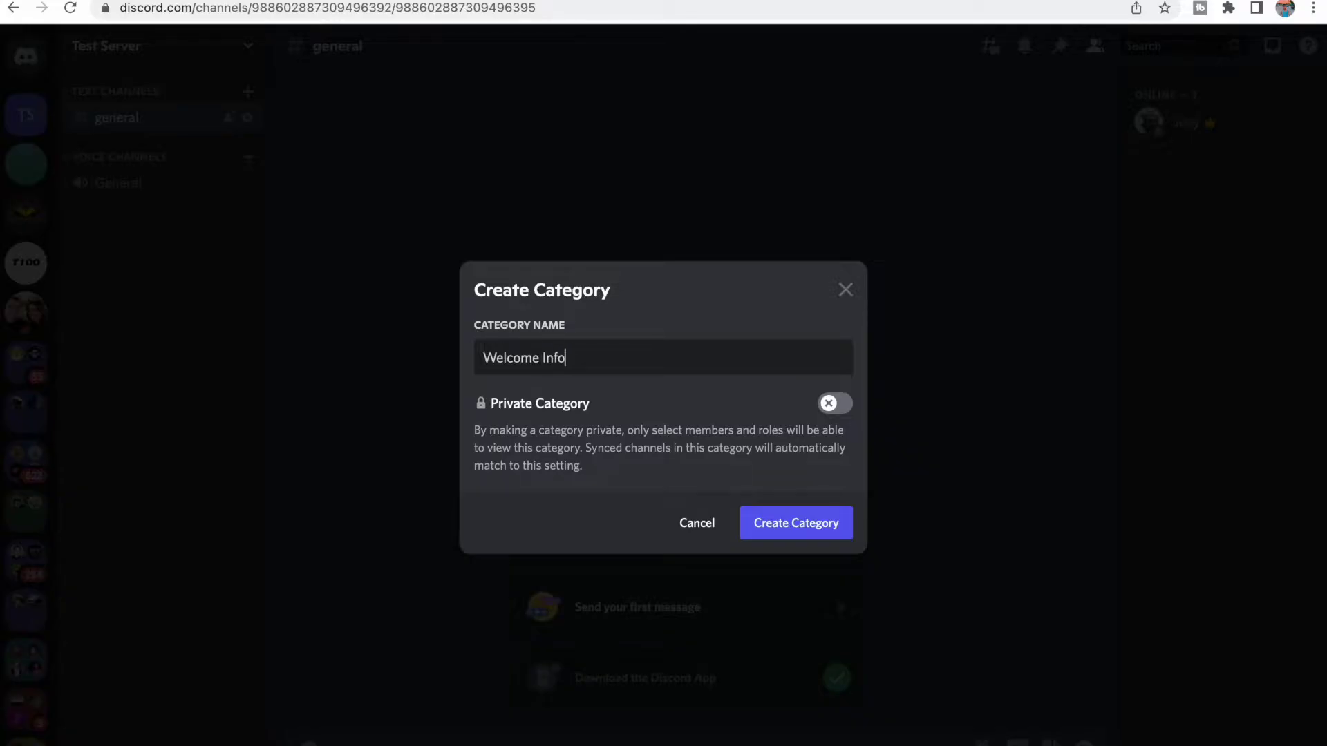
left_click(803, 522)
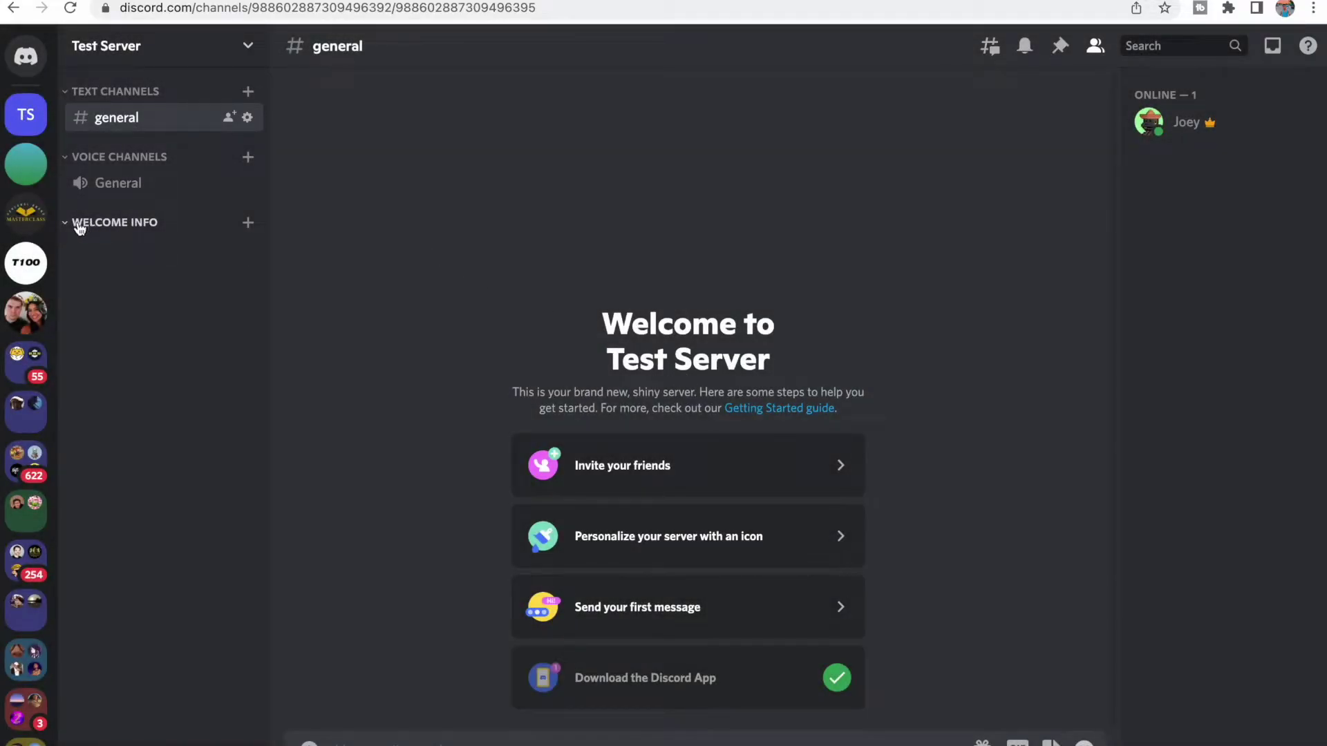
left_click_drag(92, 228, 103, 79)
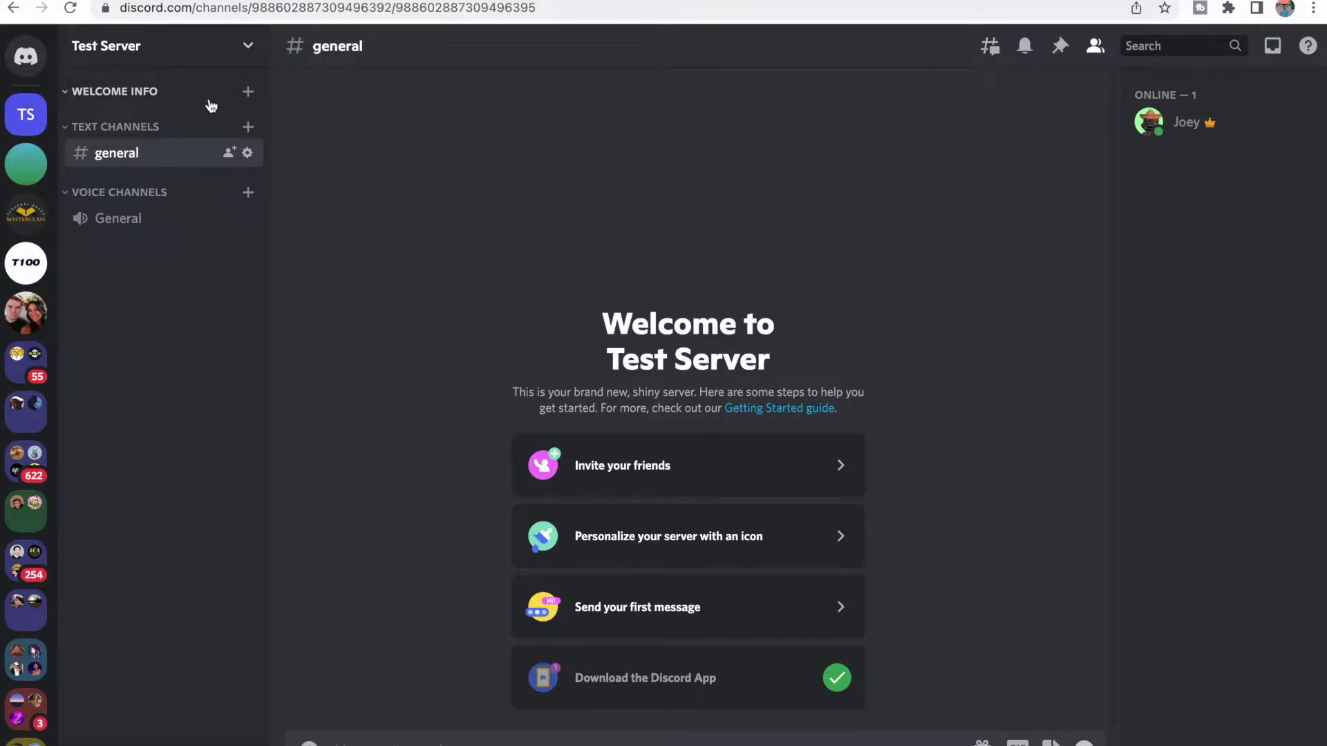
Step: Add the #welcome and #introductions text channels under Welcome Info
left_click(248, 93)
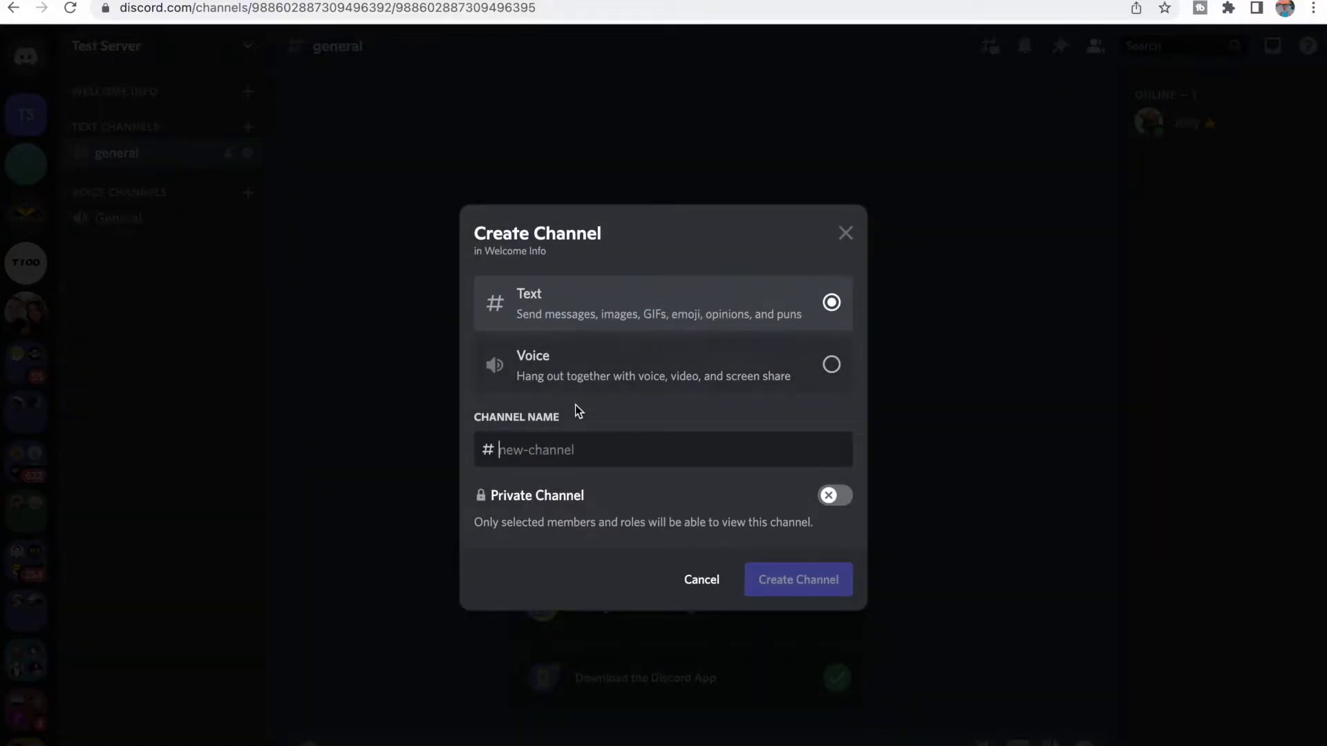
type("welcome")
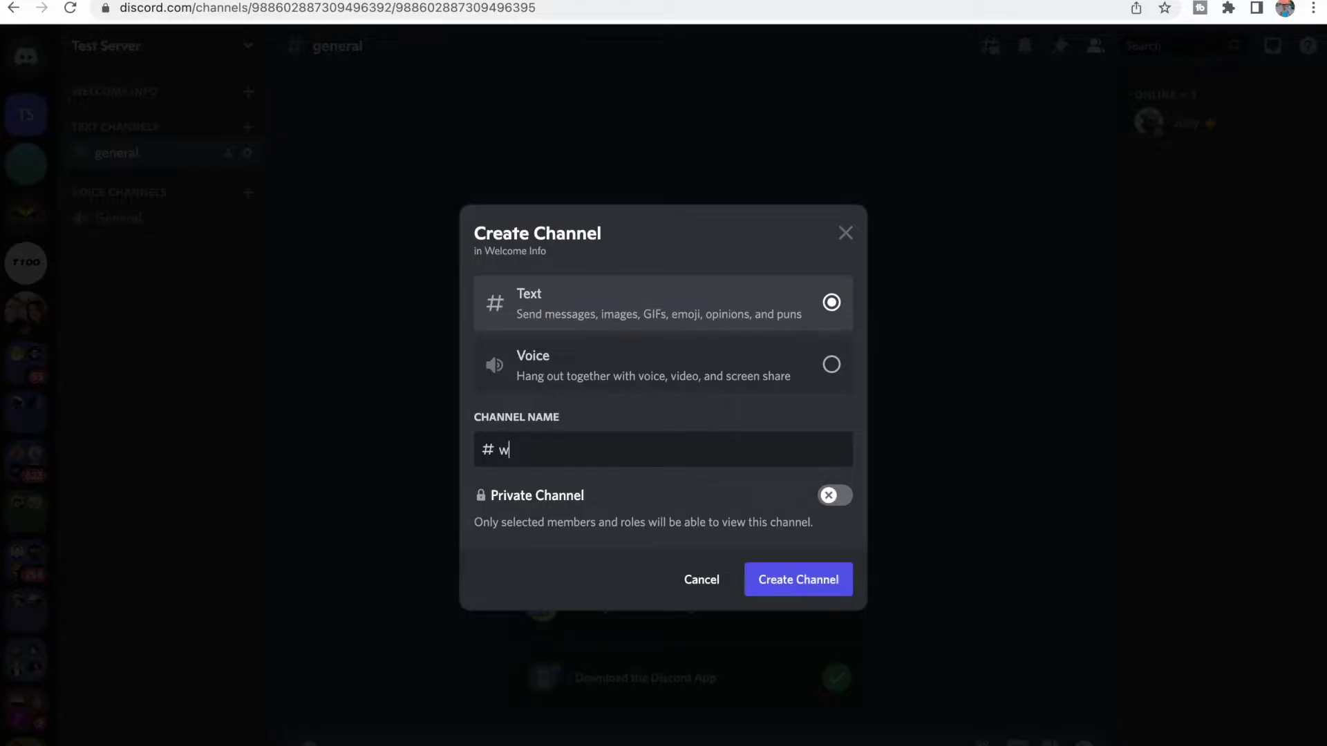
key("Return")
left_click(248, 92)
left_click(645, 449)
type("introductions")
key("Return")
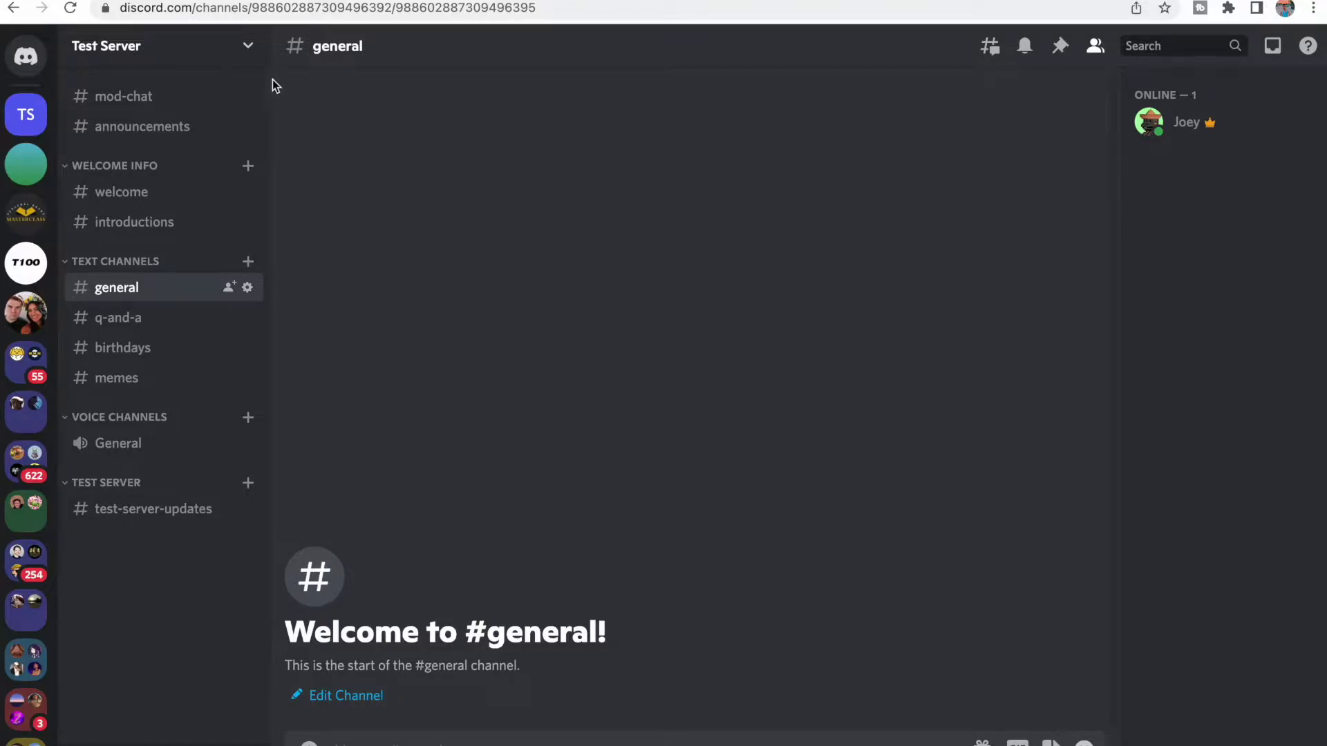
Step: Create a new dark-green role named 'Member' in Server Settings > Roles
left_click(237, 55)
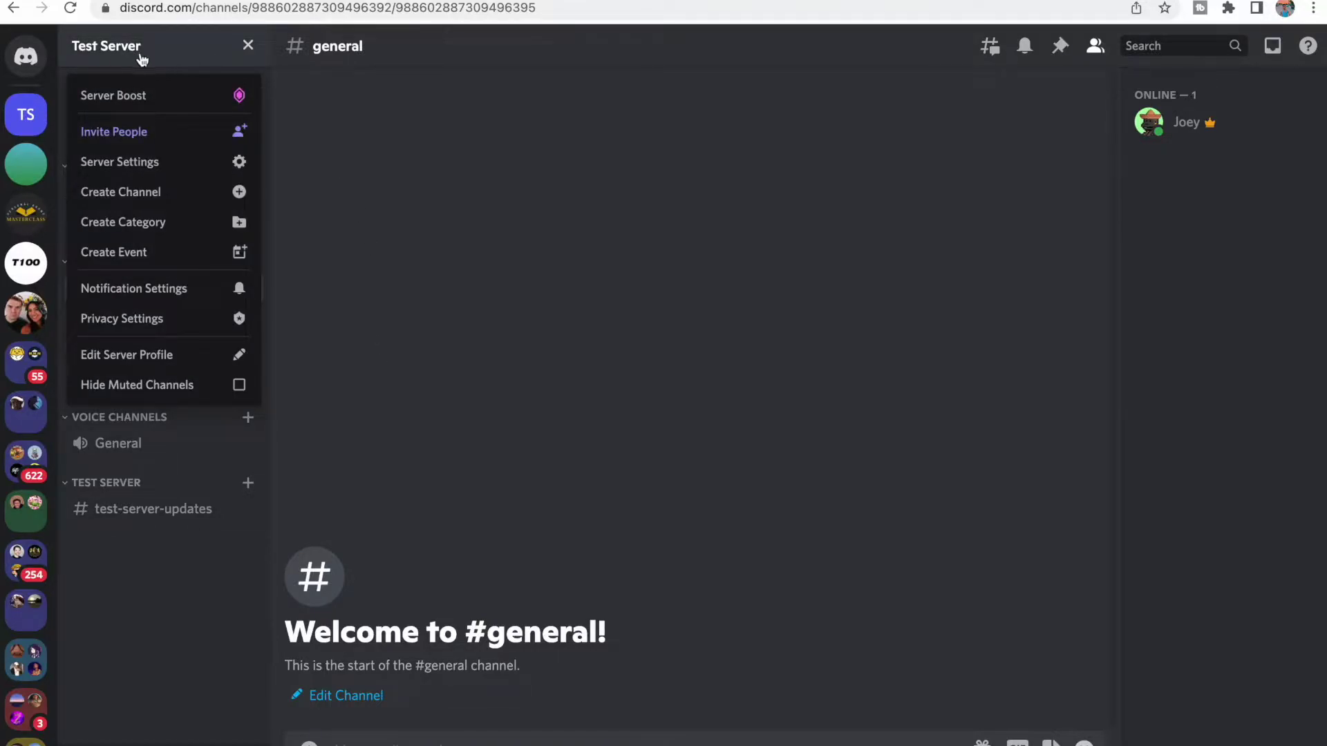
left_click(152, 164)
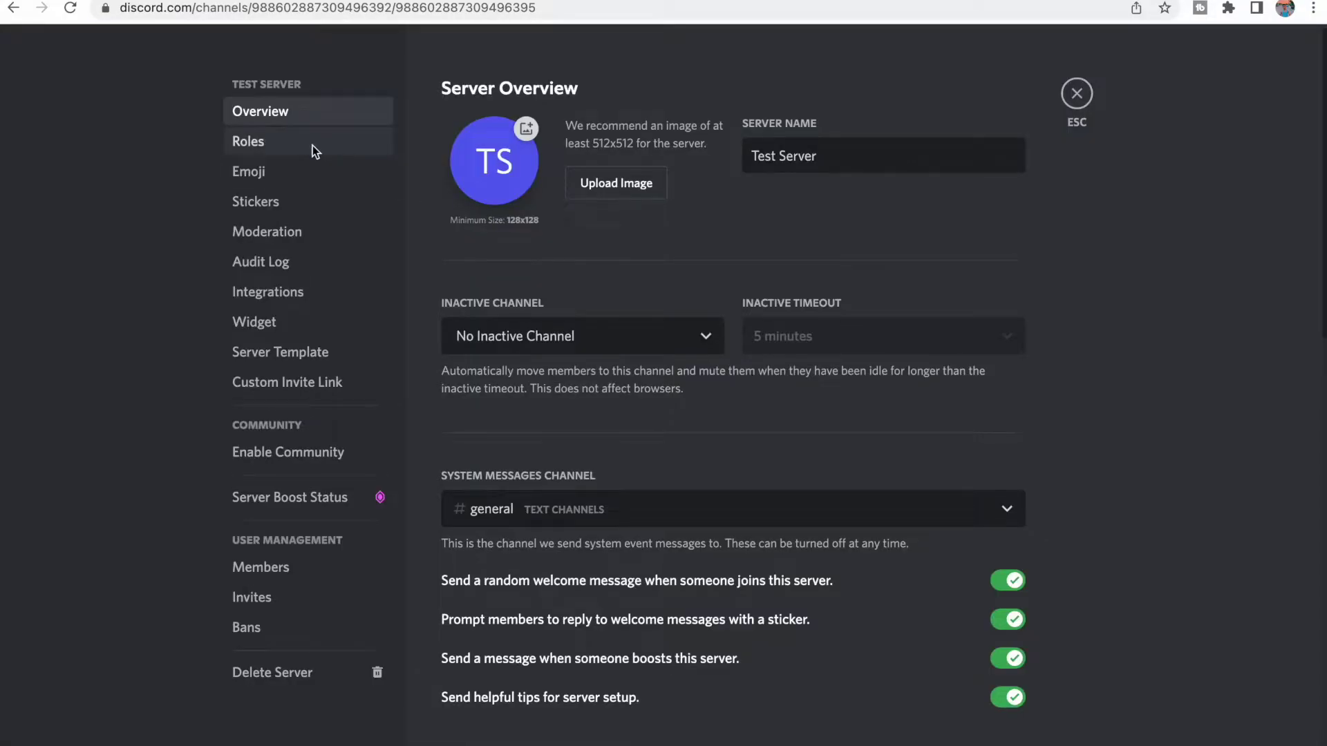
left_click(313, 145)
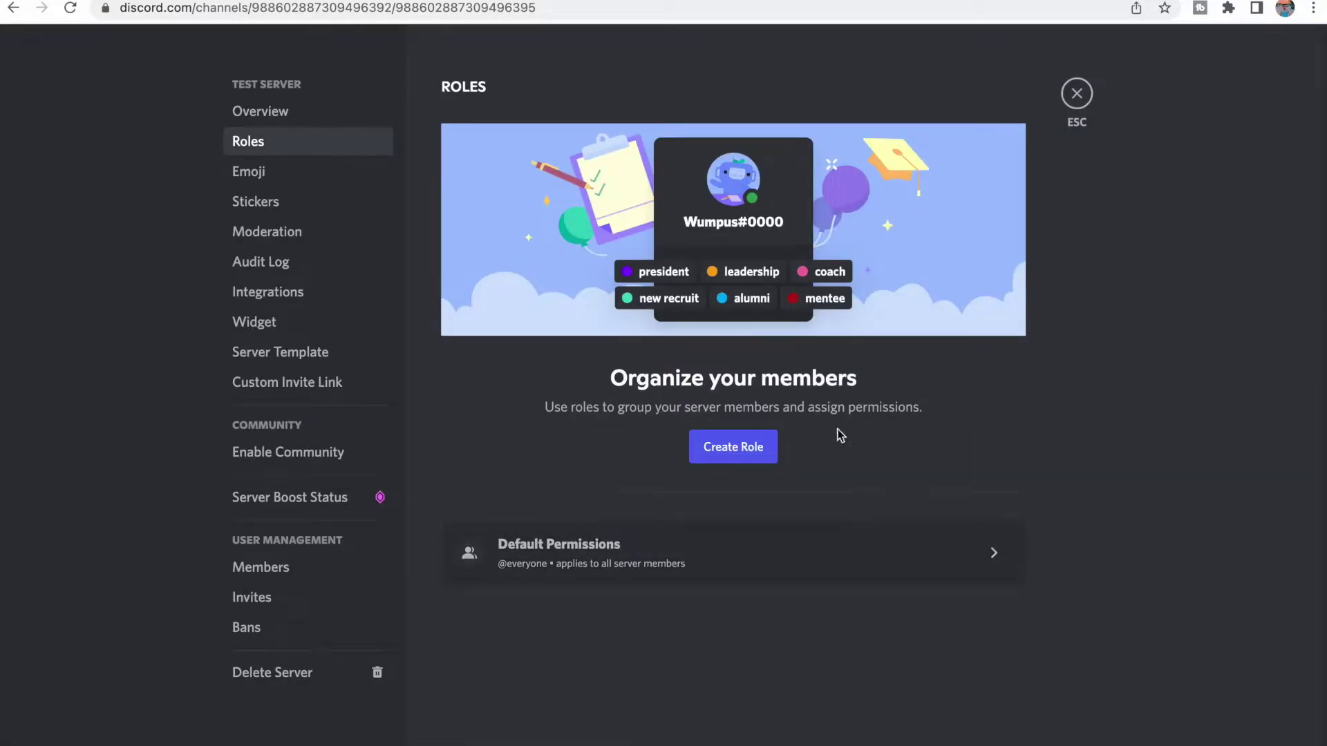
left_click(695, 442)
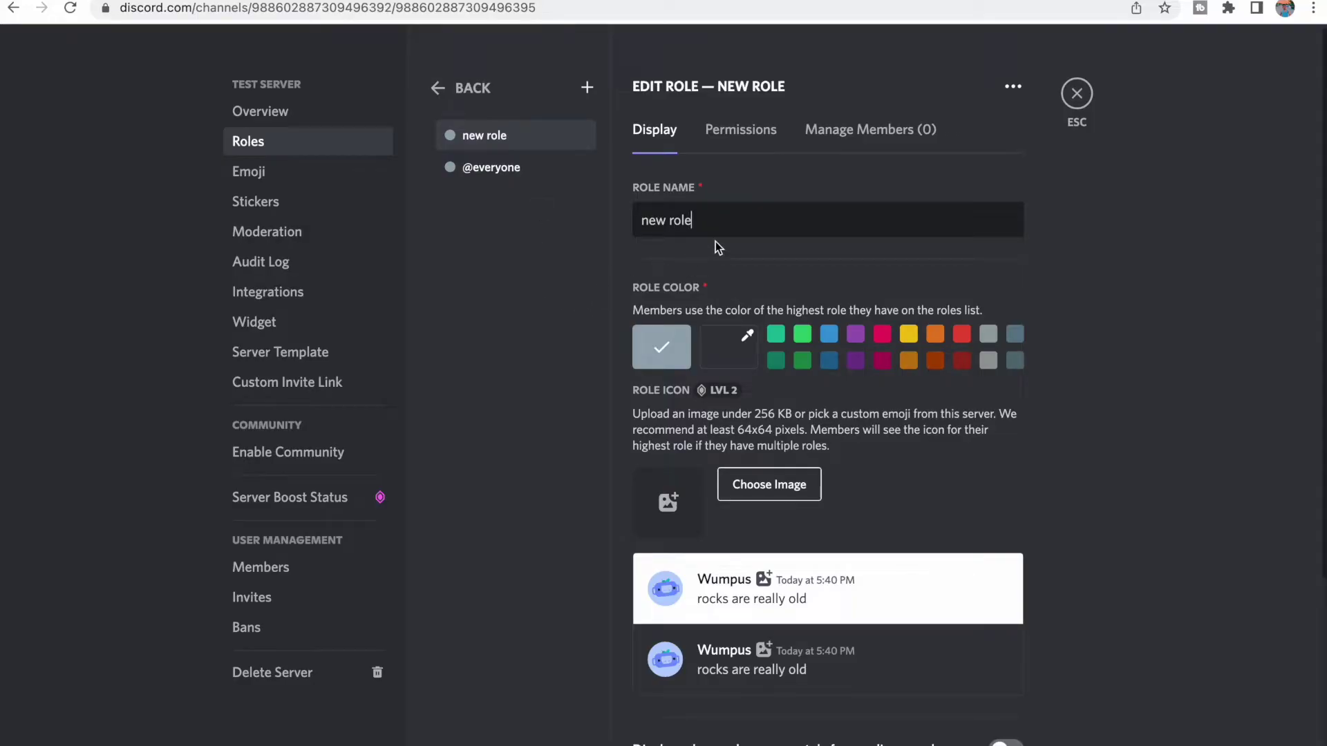
scroll(739, 280, "down", 4)
scroll(734, 248, "up", 4)
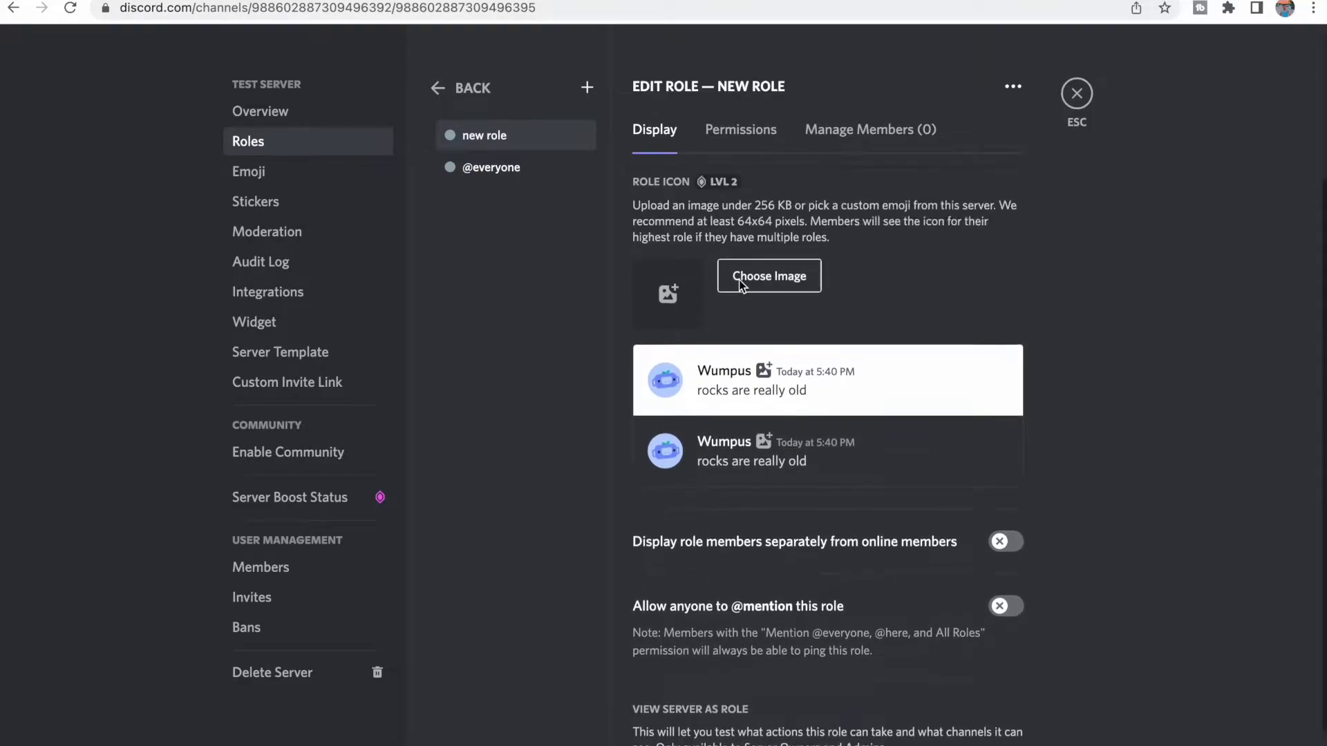
left_click_drag(720, 220, 582, 220)
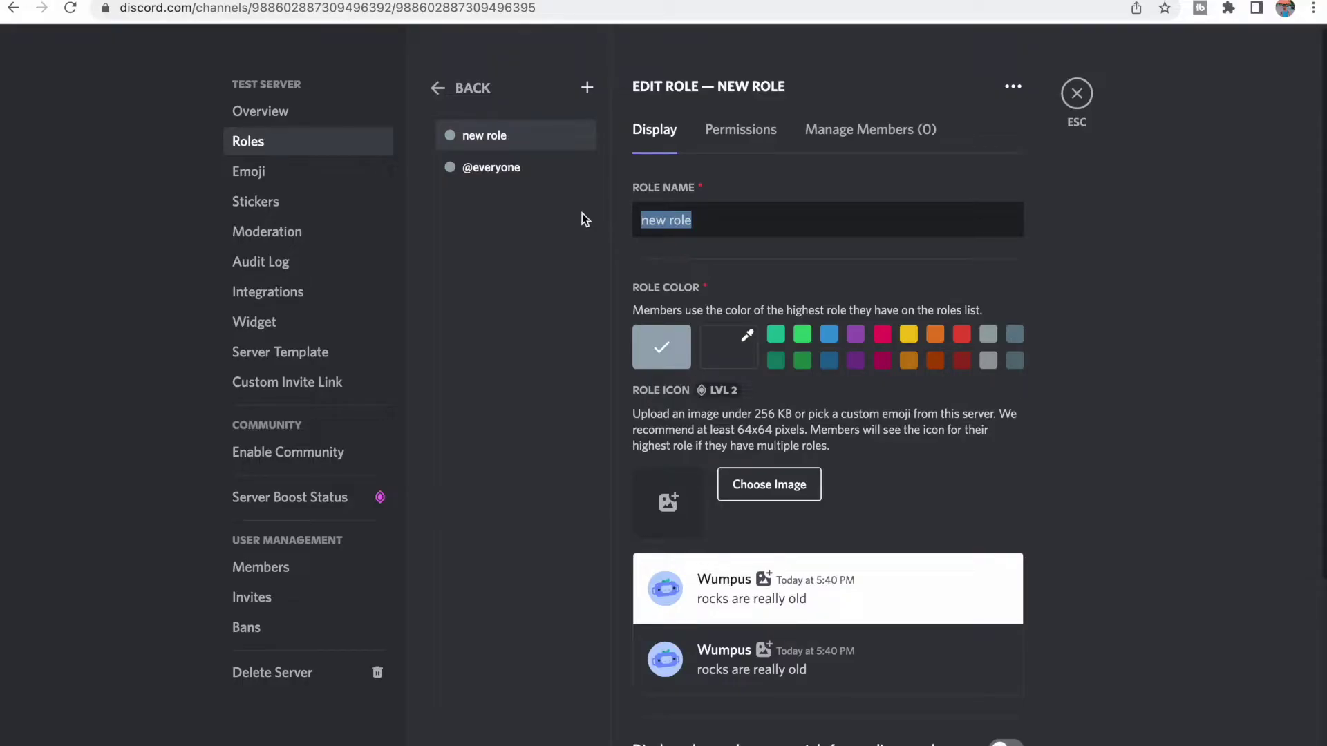
type("Member")
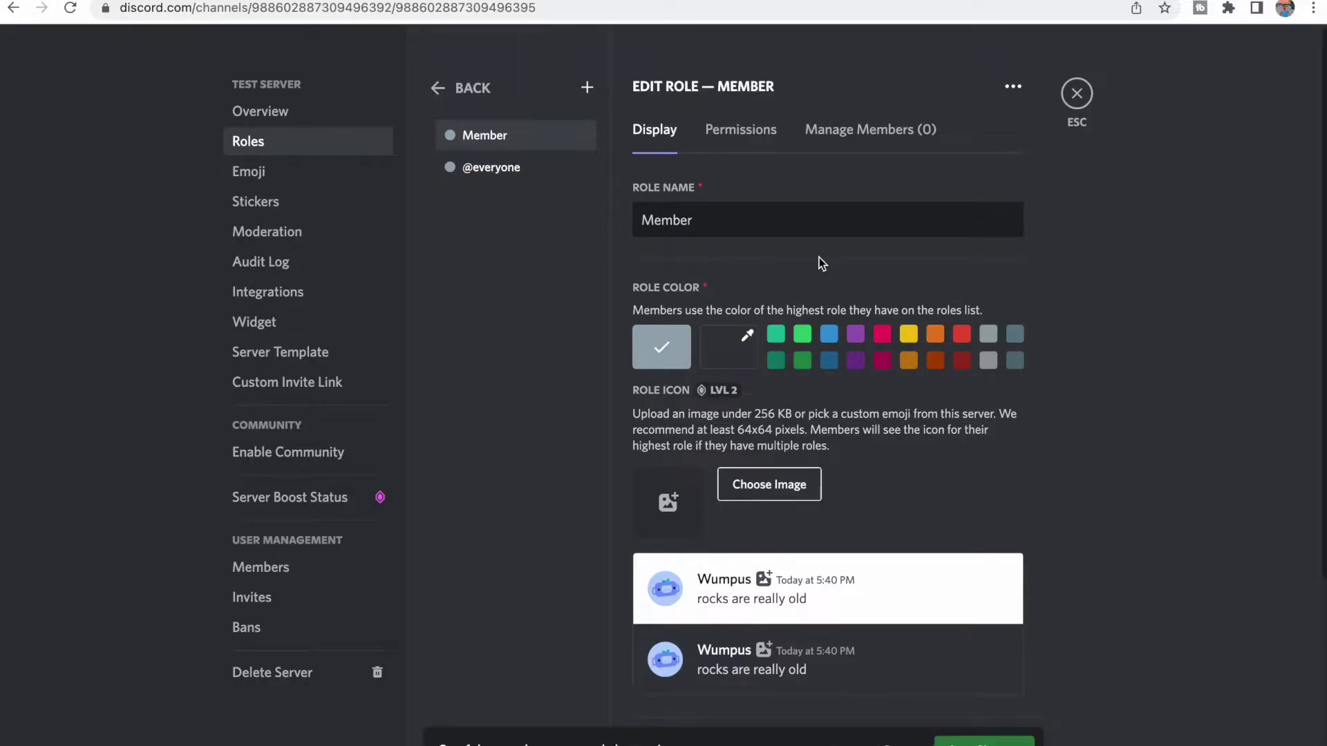
left_click(804, 361)
left_click(734, 133)
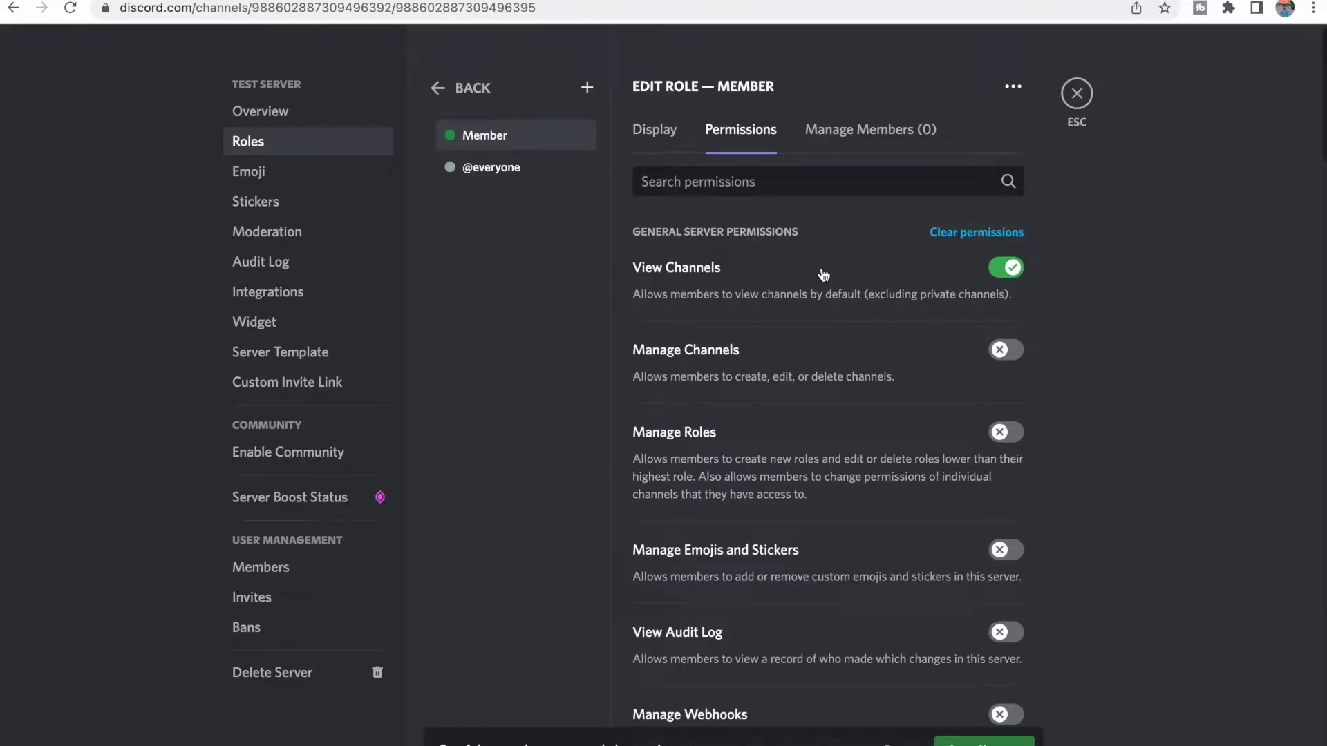
left_click(651, 141)
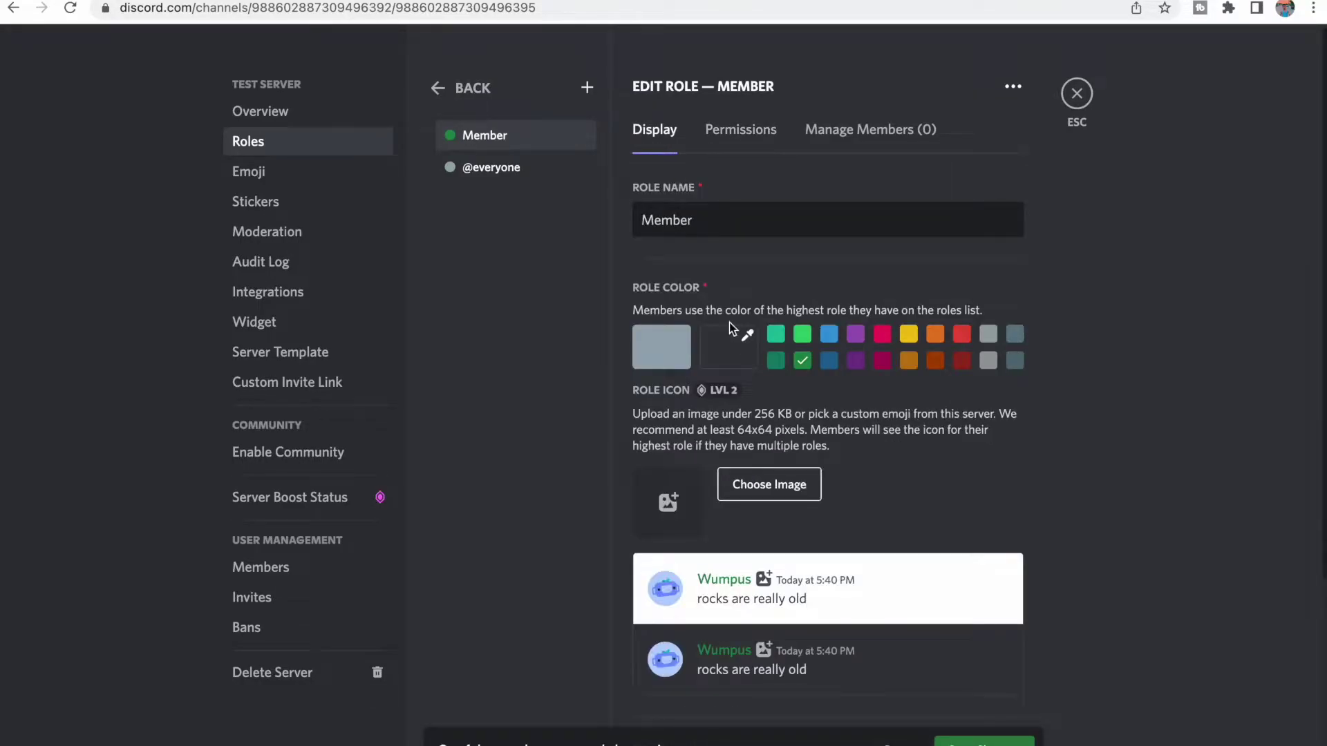
left_click(741, 131)
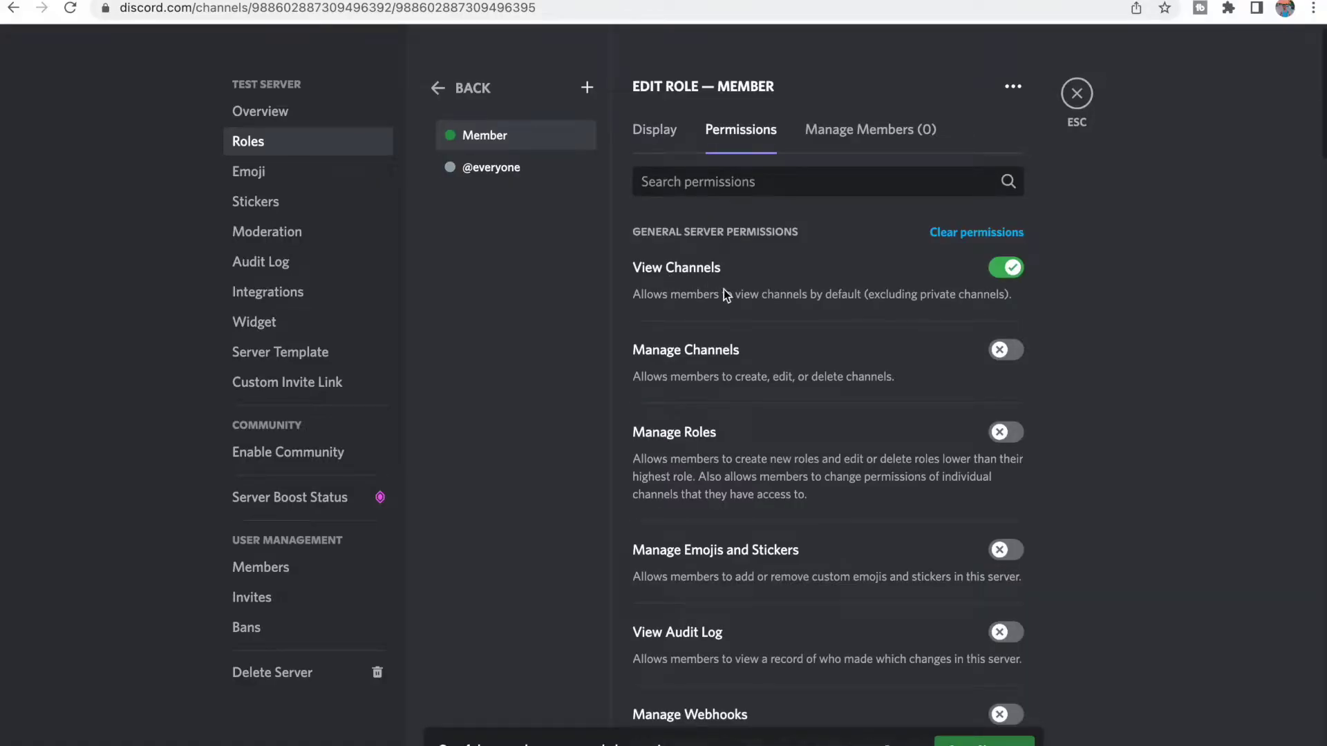
scroll(852, 374, "down", 3)
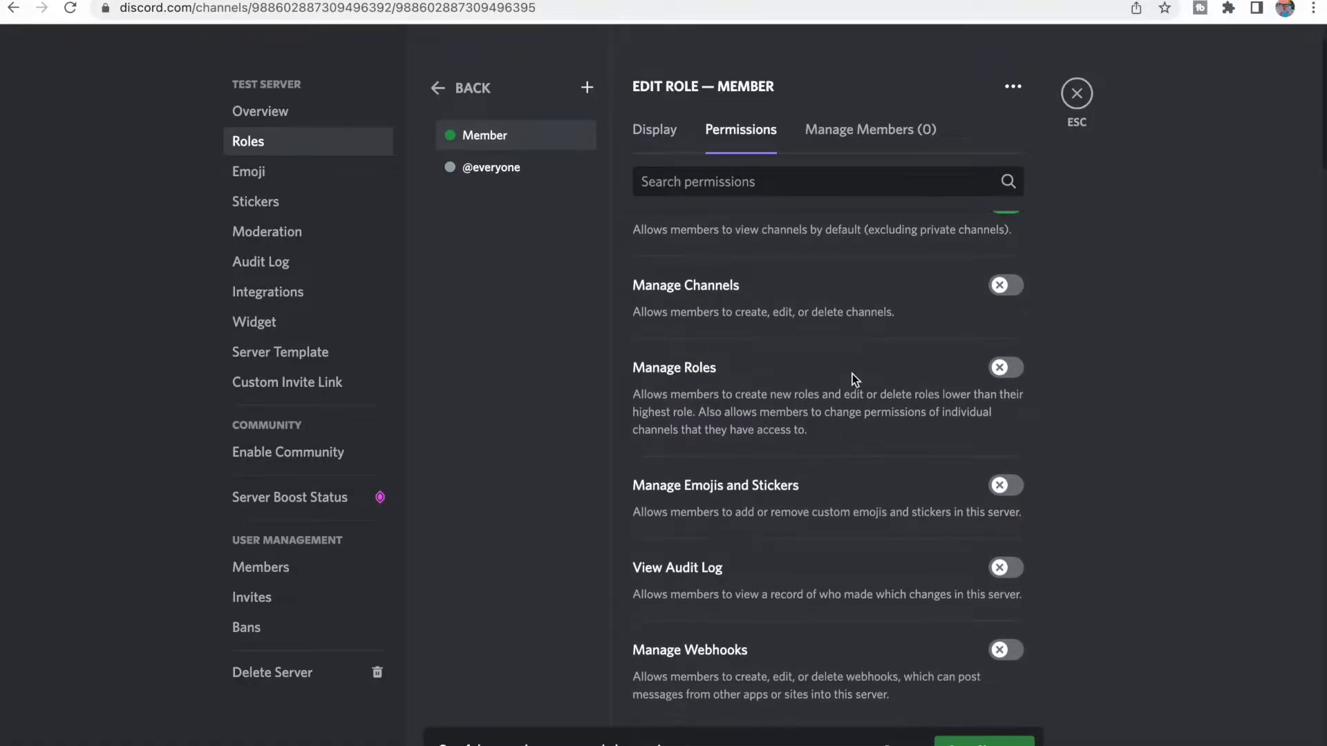
scroll(853, 375, "down", 3)
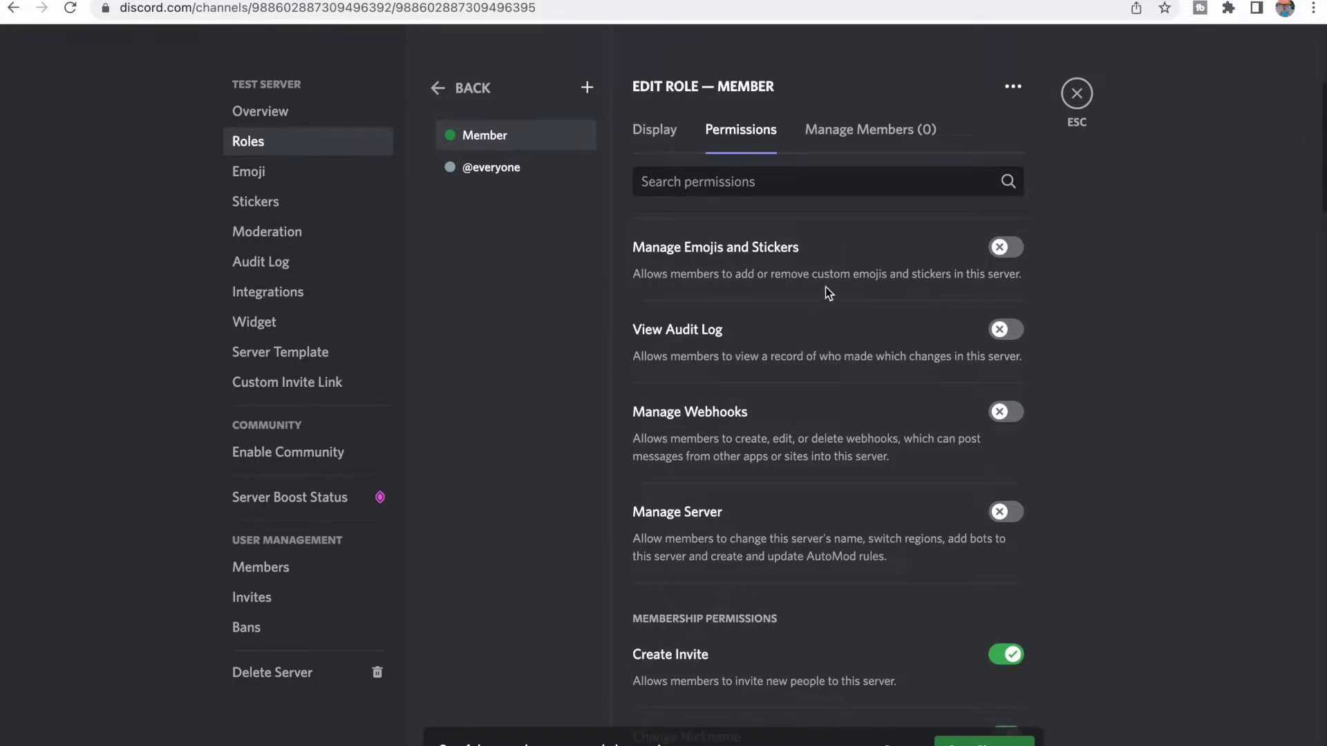
scroll(938, 278, "down", 8)
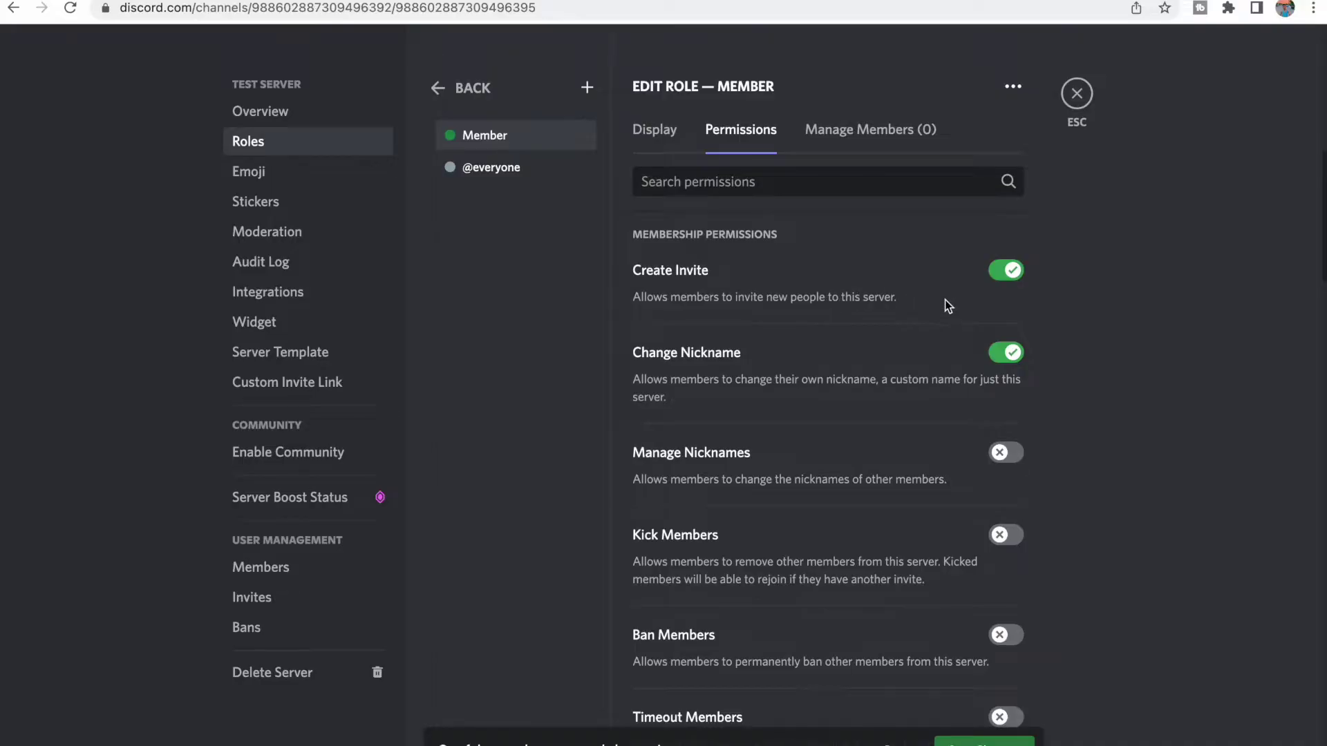
scroll(811, 385, "down", 2)
scroll(814, 389, "down", 3)
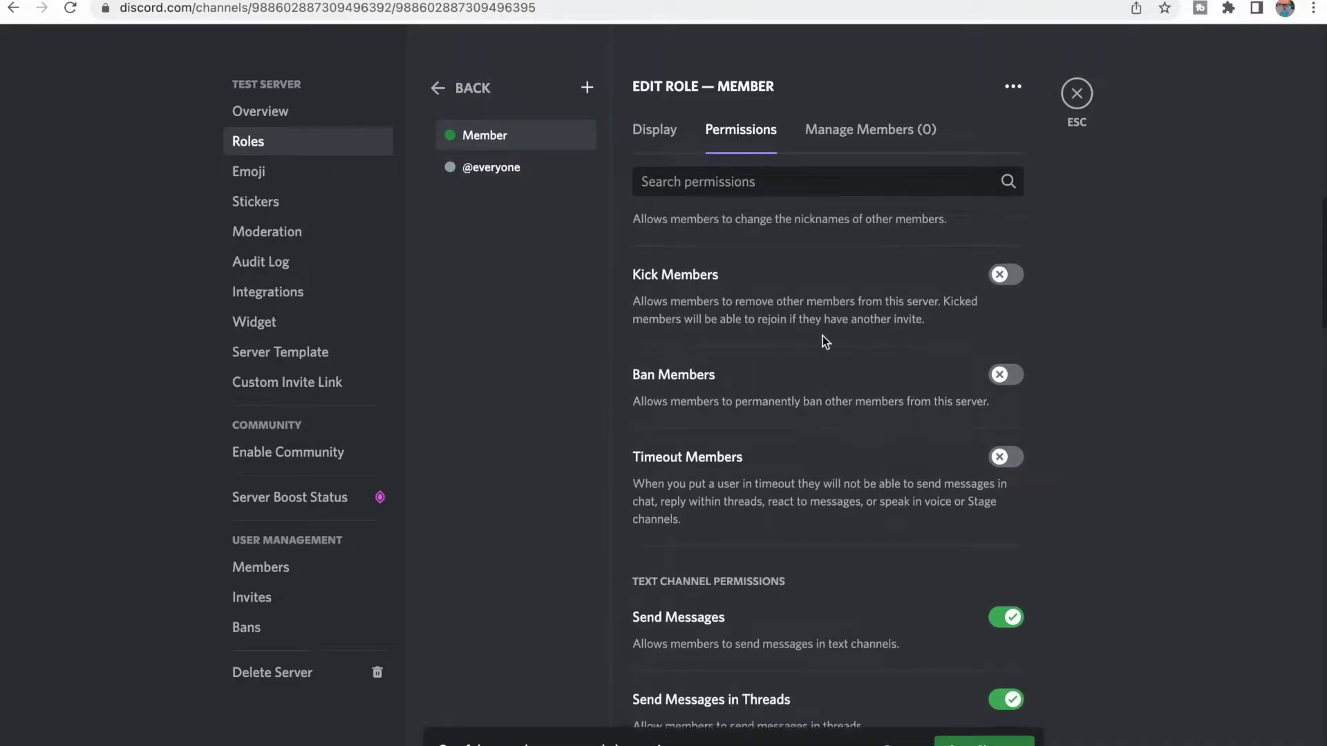
scroll(822, 335, "down", 1)
scroll(816, 364, "down", 4)
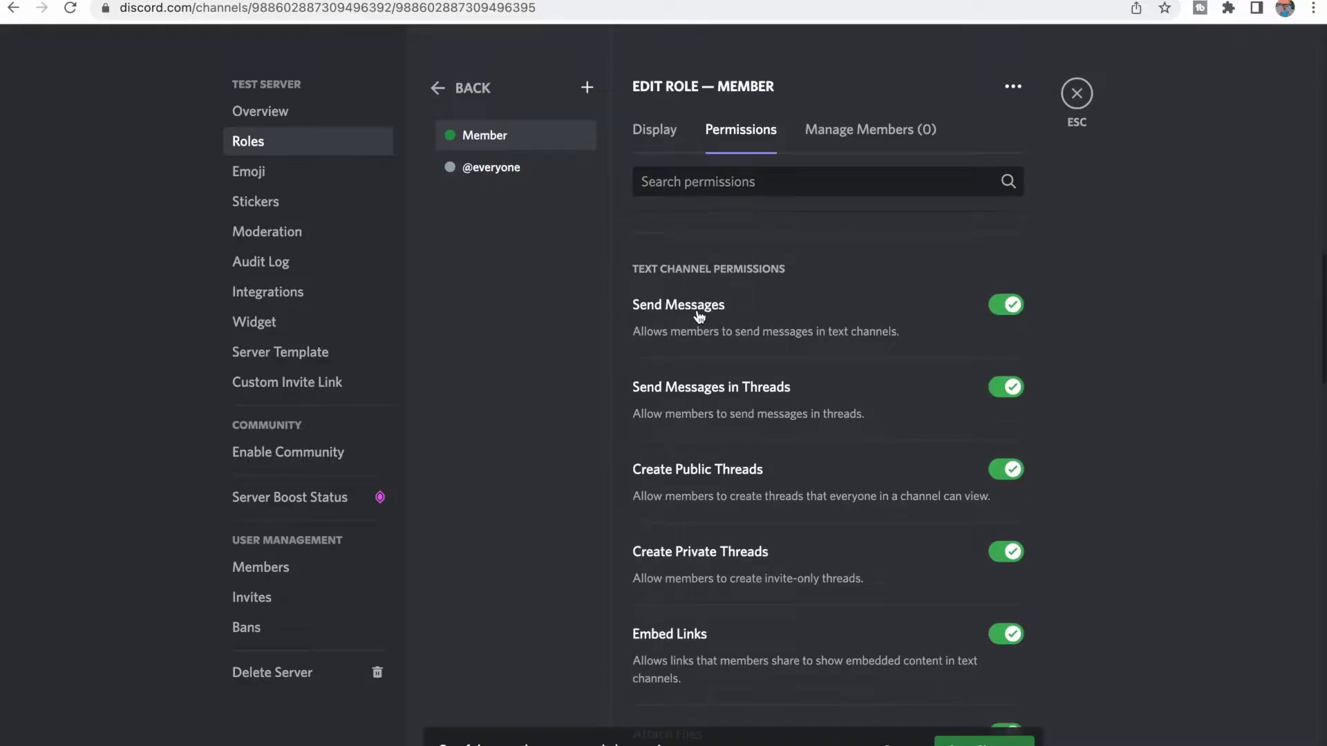
scroll(827, 338, "down", 2)
scroll(819, 365, "down", 3)
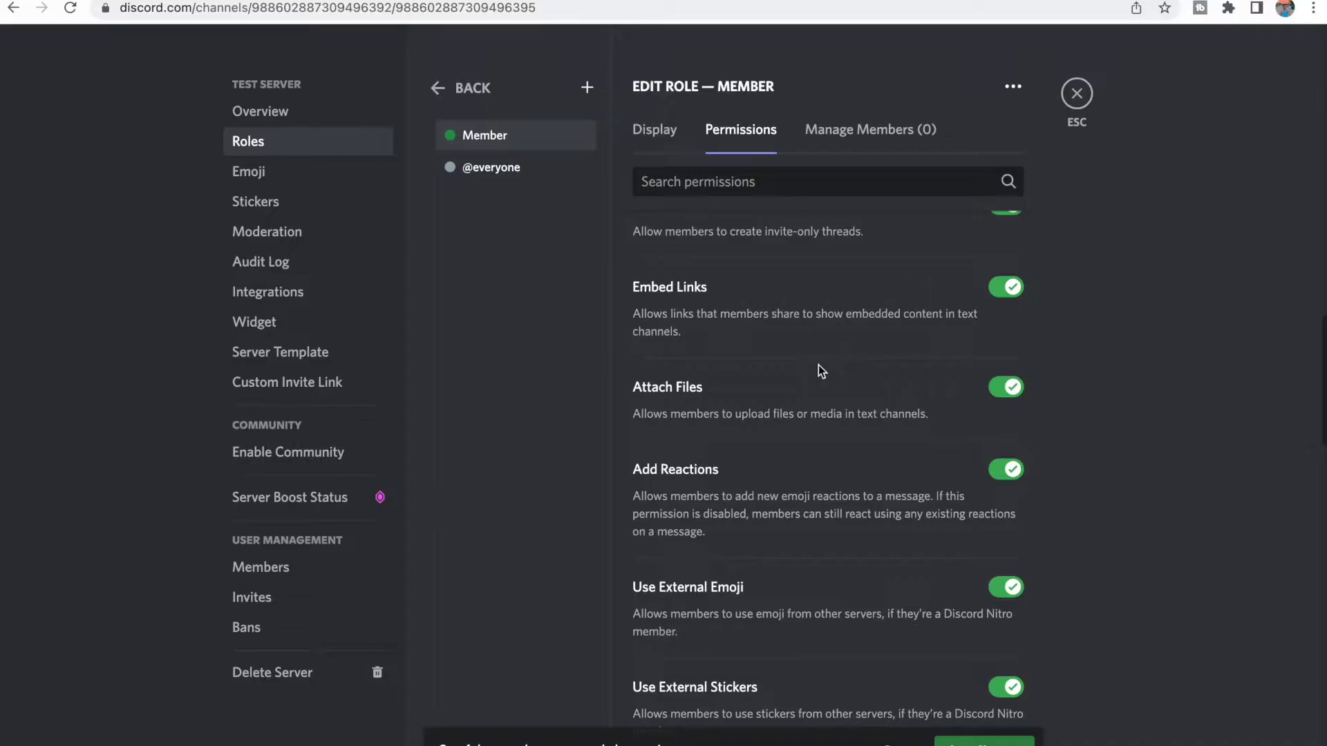
scroll(818, 365, "down", 4)
scroll(818, 365, "down", 2)
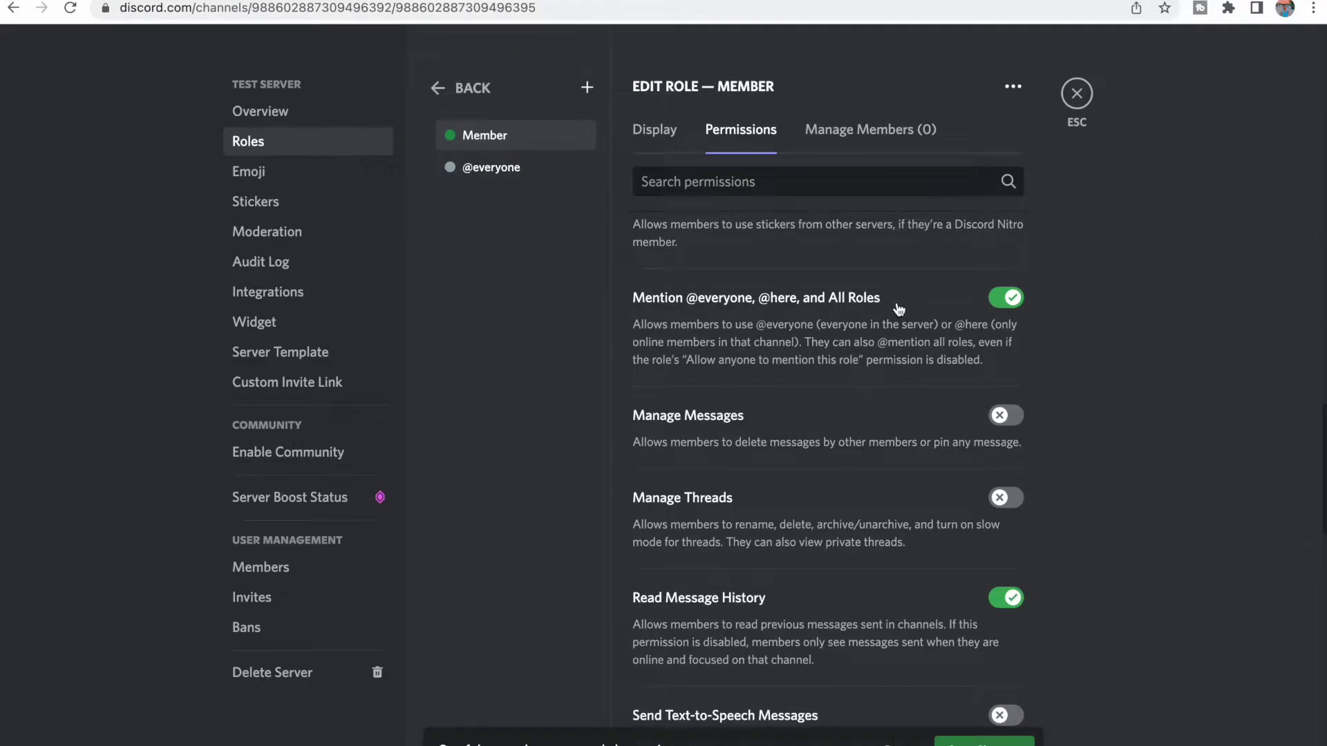
left_click(1003, 302)
scroll(892, 333, "down", 10)
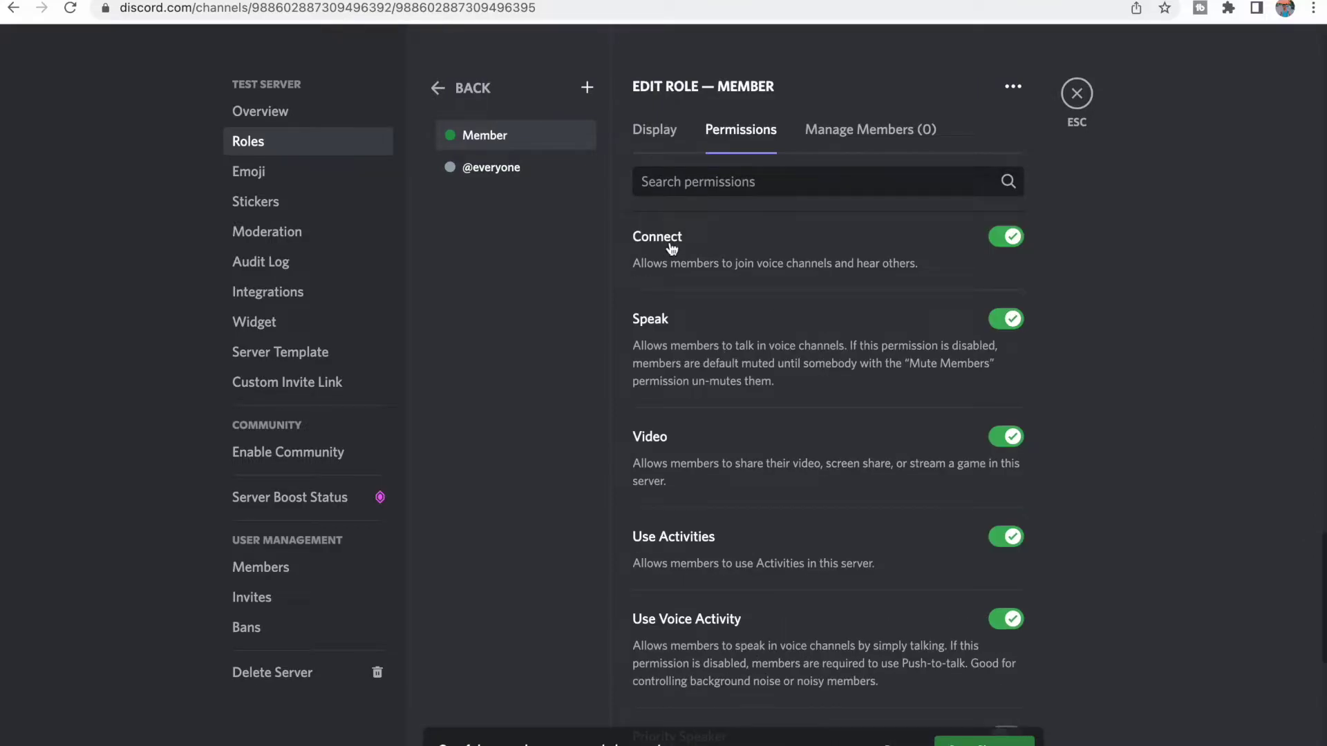
scroll(711, 252, "up", 1)
scroll(735, 384, "down", 2)
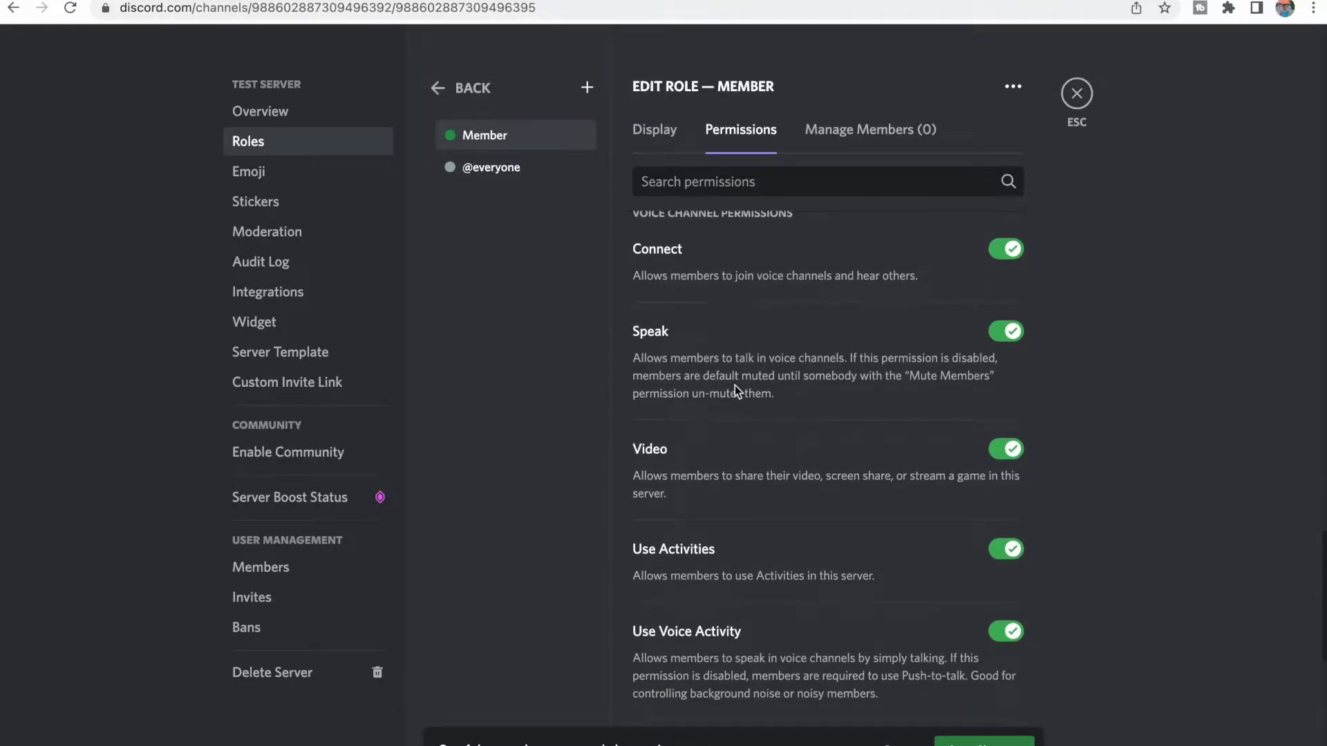
scroll(767, 407, "down", 7)
scroll(768, 405, "down", 2)
scroll(767, 405, "up", 15)
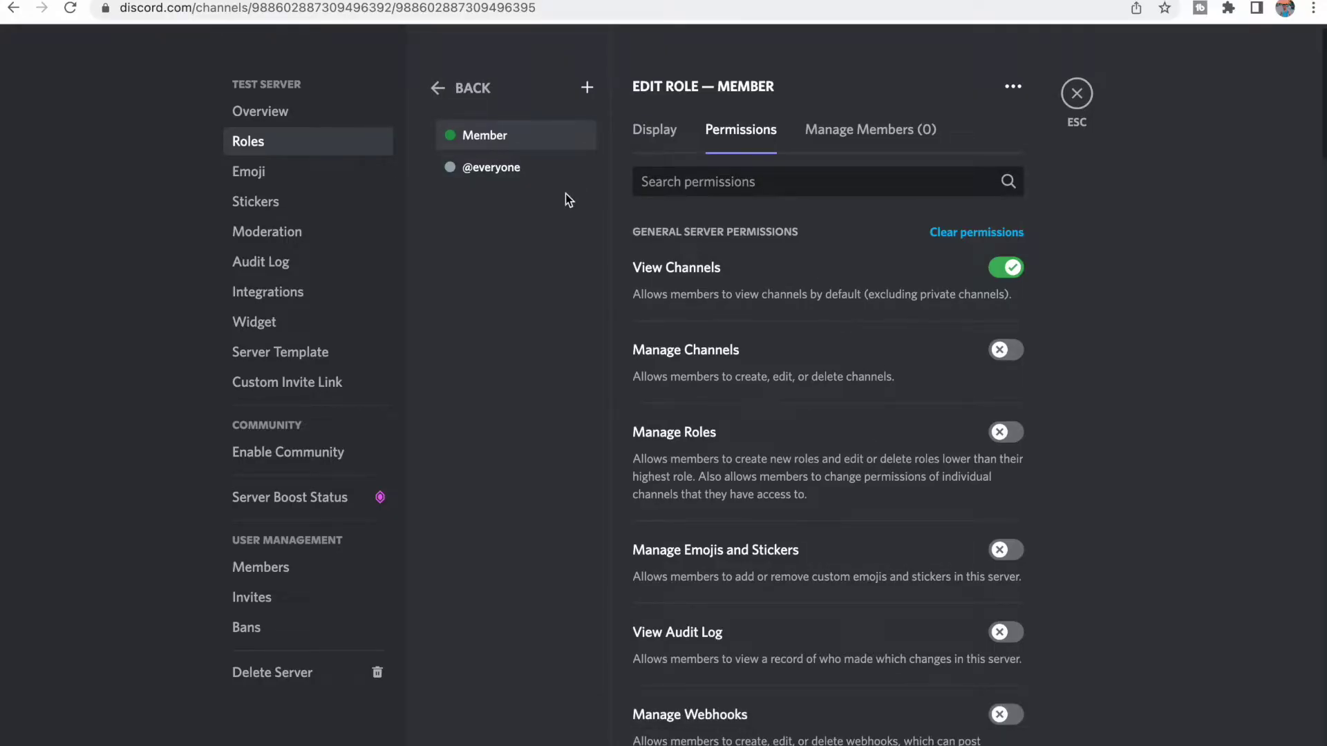
Step: Create a new role named 'Moderators' with a yellow colour
left_click(587, 88)
type("Moderators")
left_click(909, 335)
Step: Enable Manage Channels and Manage Roles in the Moderators role's permissions
left_click(740, 129)
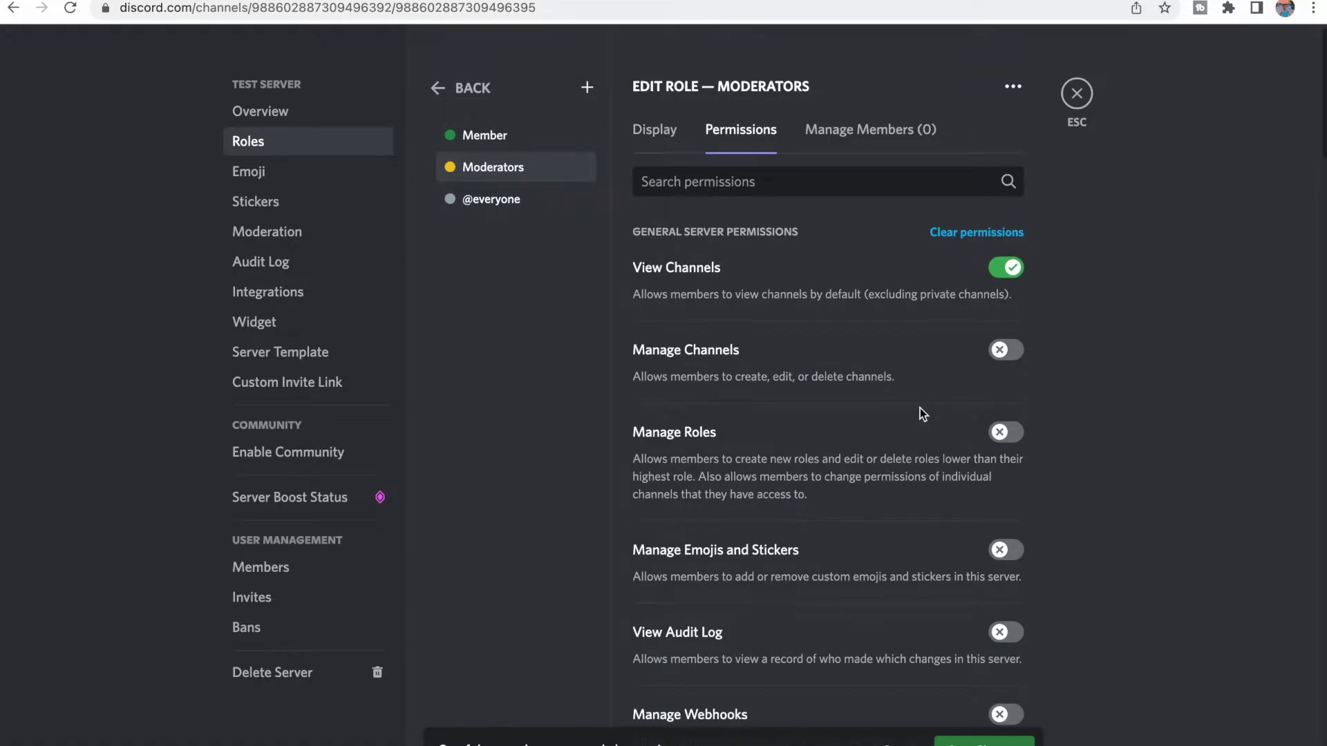
scroll(919, 409, "down", 3)
scroll(958, 361, "up", 2)
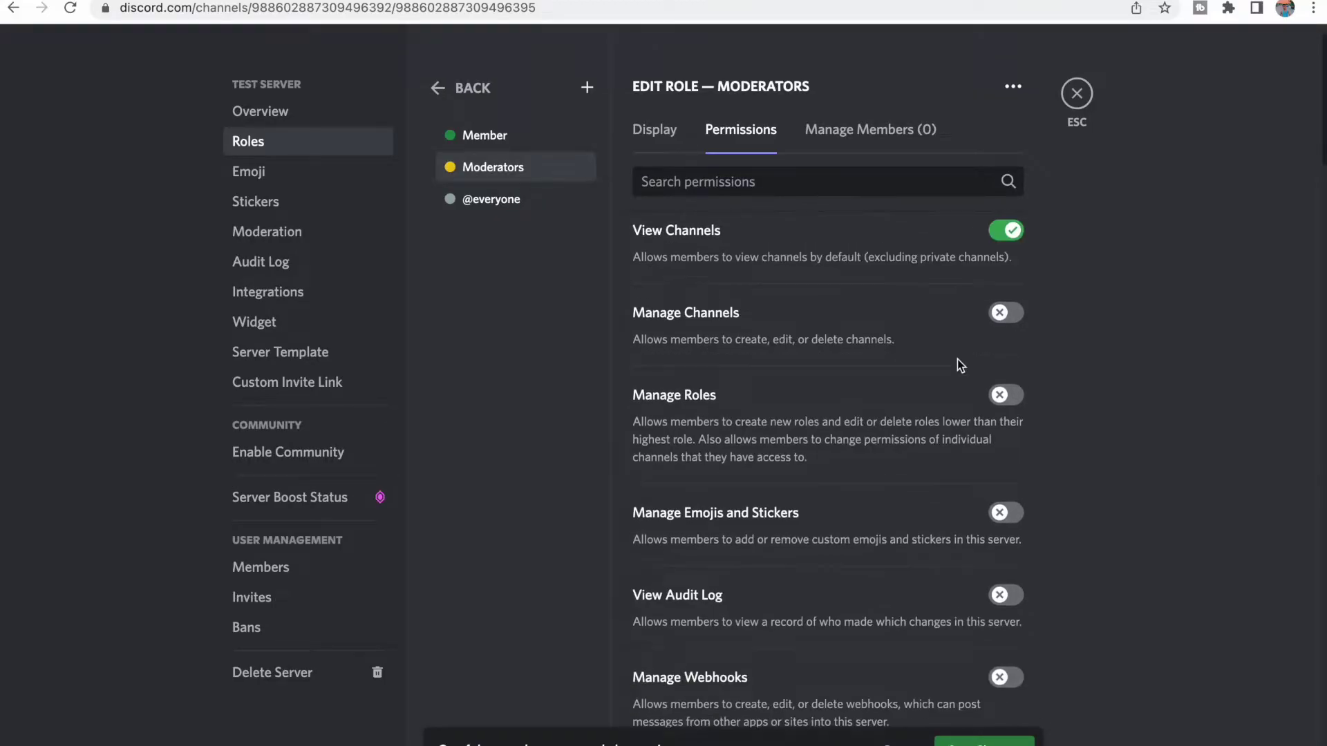
left_click(1006, 320)
left_click(1006, 397)
Step: Enable Manage Emojis and Stickers, View Audit Log, Manage Webhooks, Manage Server, Kick and Ban for Moderators
scroll(968, 415, "down", 3)
left_click(1006, 372)
left_click(1009, 451)
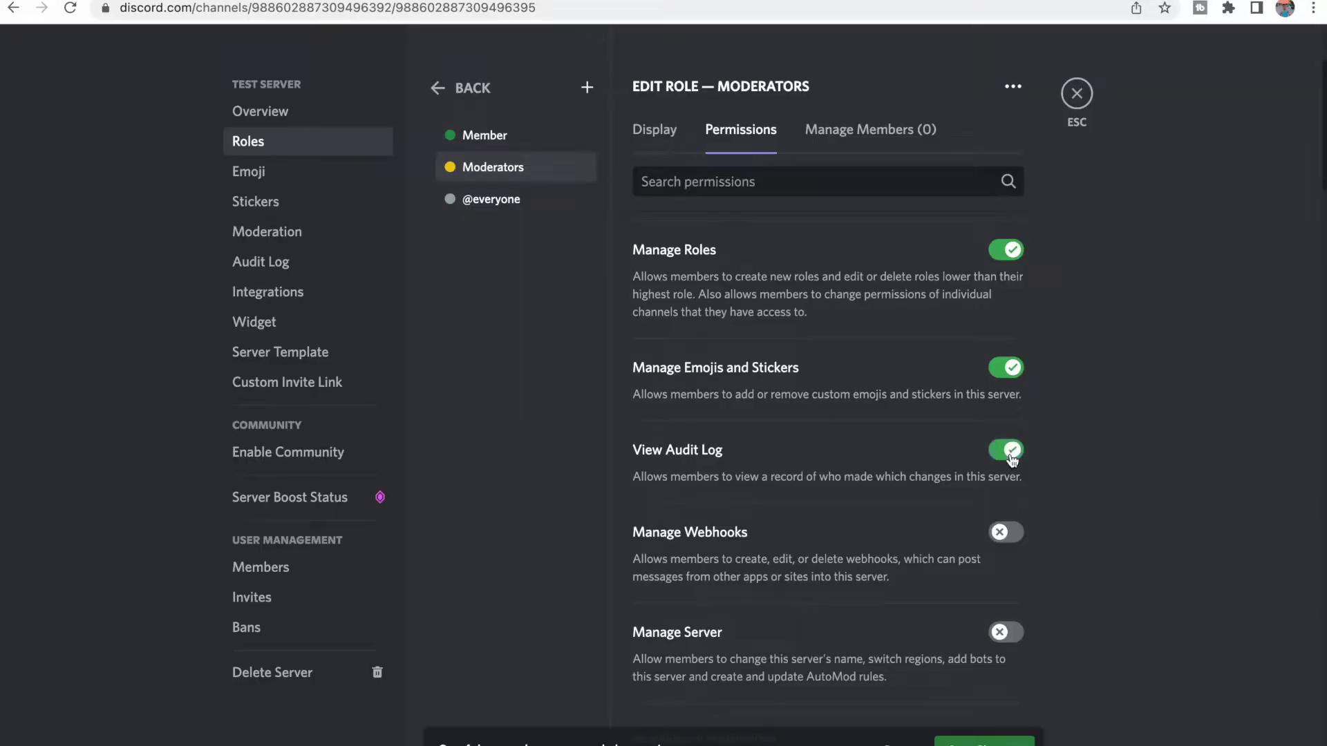
scroll(1012, 463, "down", 3)
left_click(1006, 420)
left_click(1005, 519)
scroll(1006, 484, "down", 7)
left_click(1004, 392)
scroll(998, 422, "down", 2)
left_click(1006, 388)
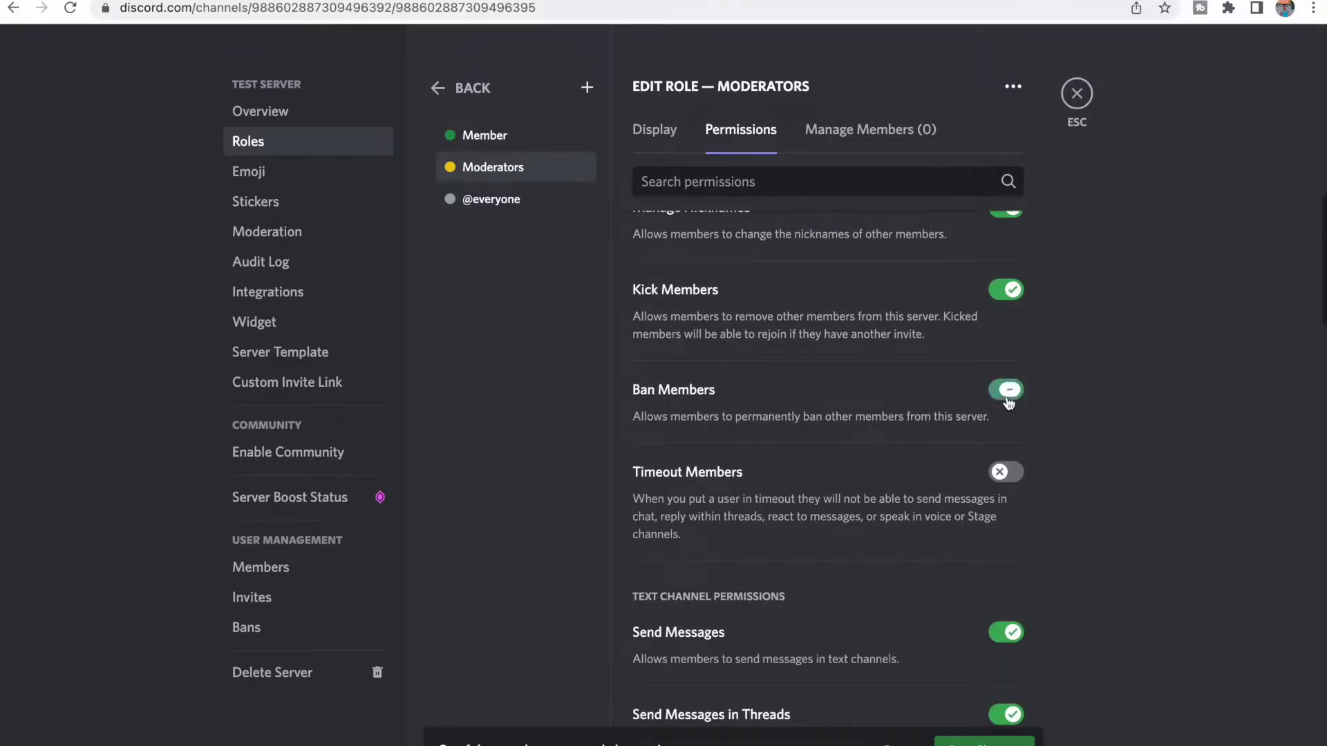
Step: Also enable Manage Messages, Manage Threads and Administrator for the Moderators role
scroll(968, 450, "down", 1)
scroll(965, 451, "down", 2)
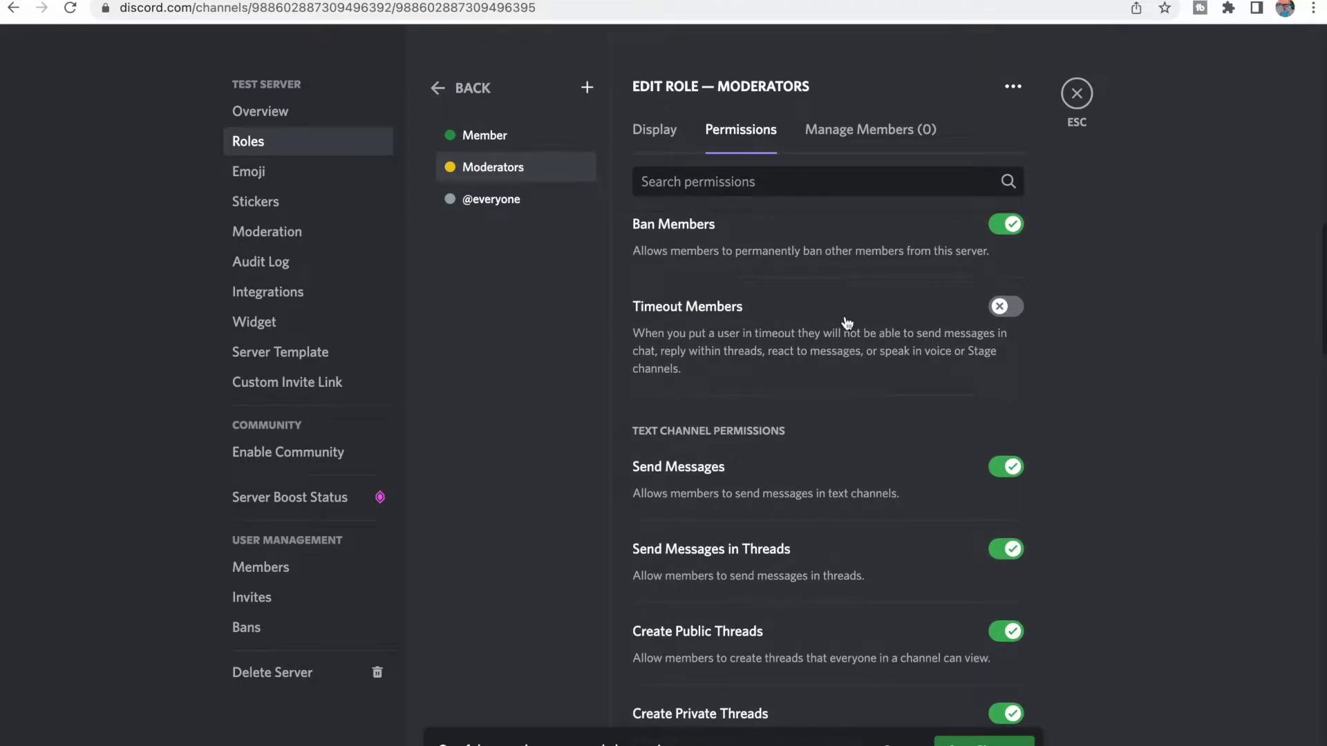
scroll(760, 290, "up", 2)
scroll(945, 308, "down", 14)
left_click(1002, 279)
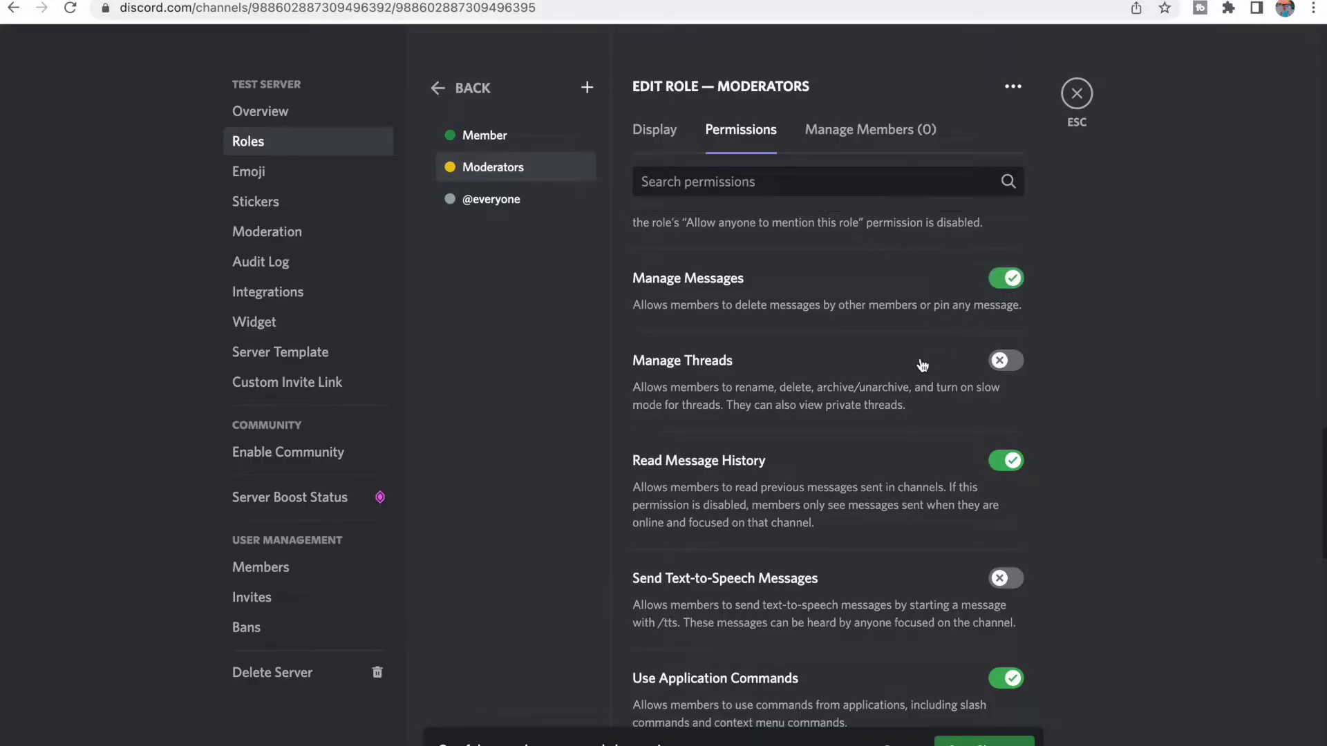
scroll(926, 353, "down", 1)
left_click(1000, 311)
scroll(898, 484, "down", 15)
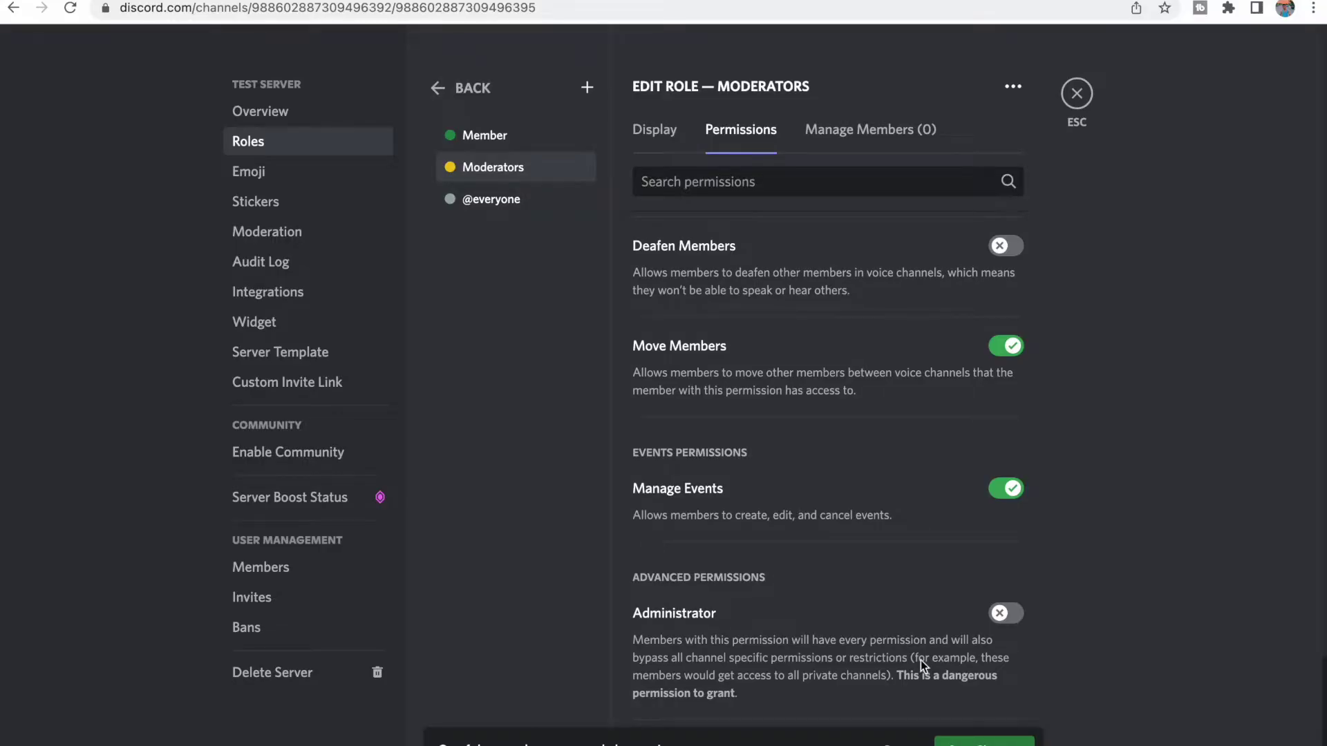
left_click(1002, 616)
scroll(927, 642, "up", 20)
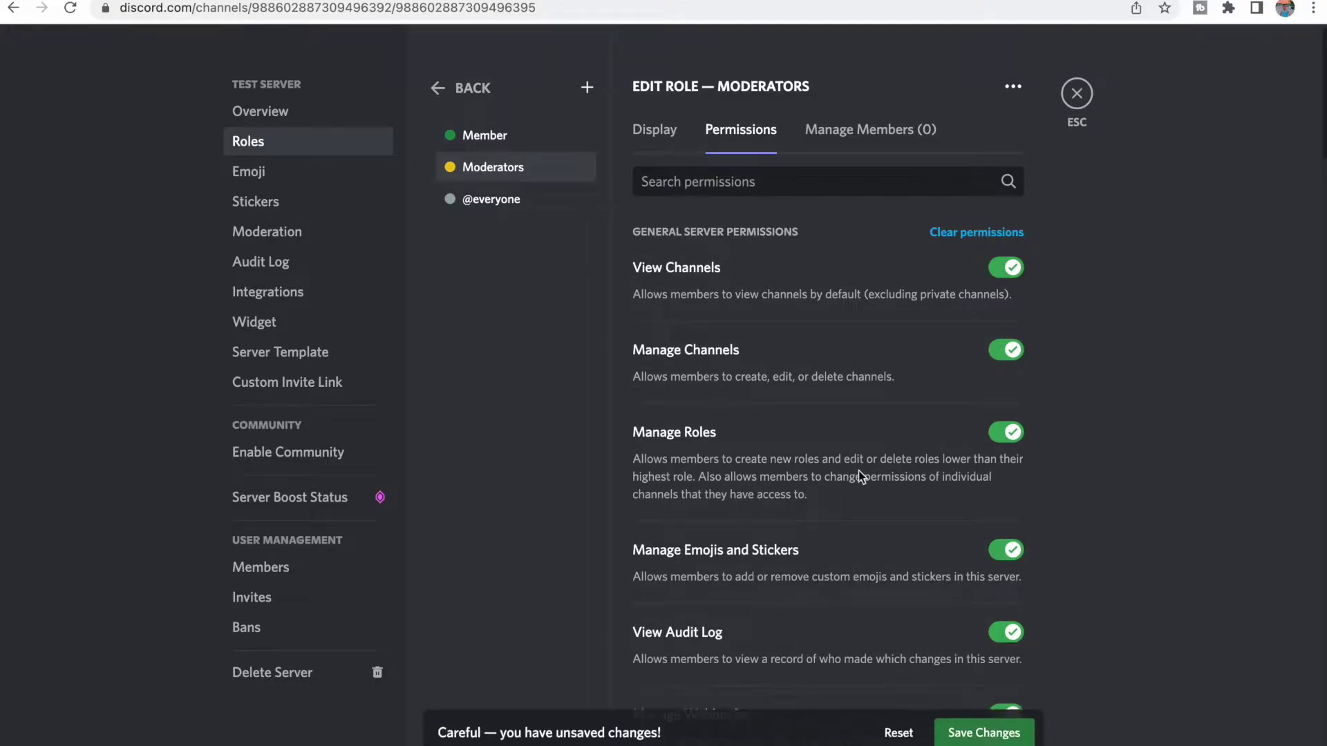
left_click(852, 135)
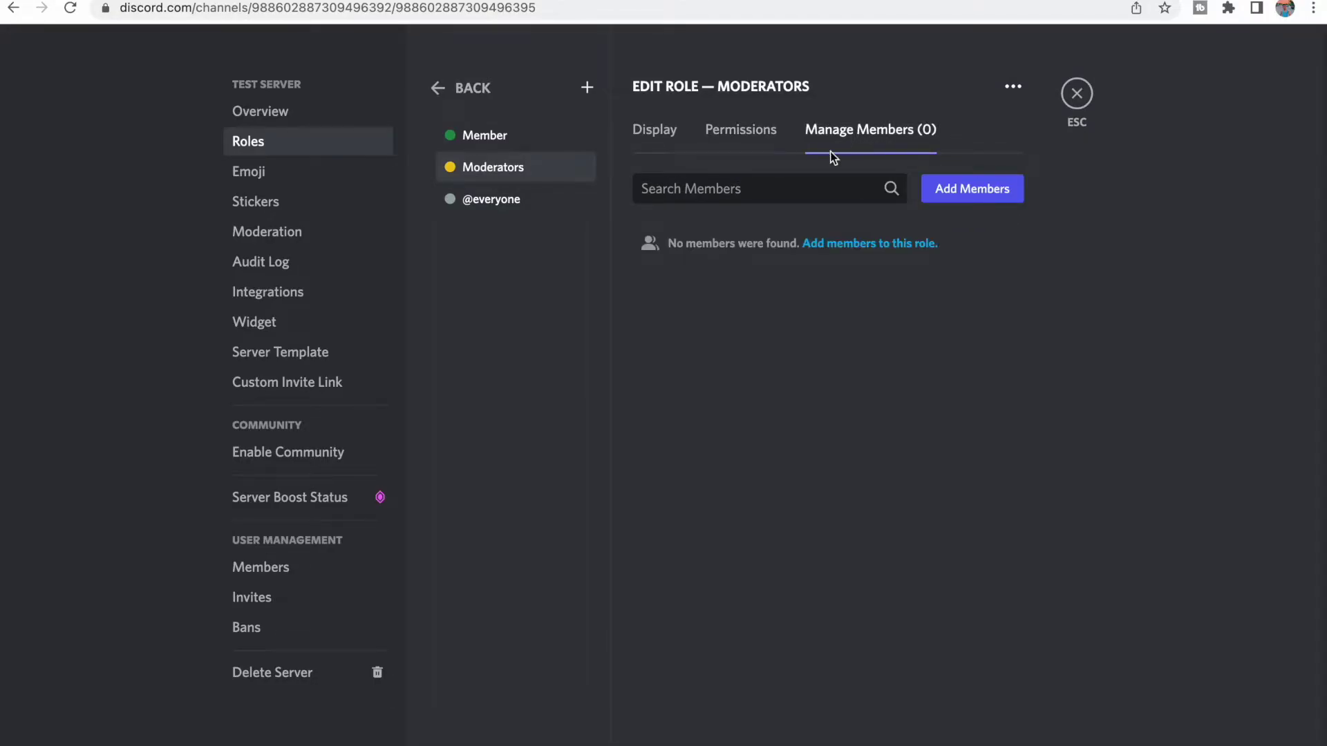
Step: Give the online member both the Member and Moderators roles and confirm them in their profile
left_click(1078, 95)
right_click(1215, 126)
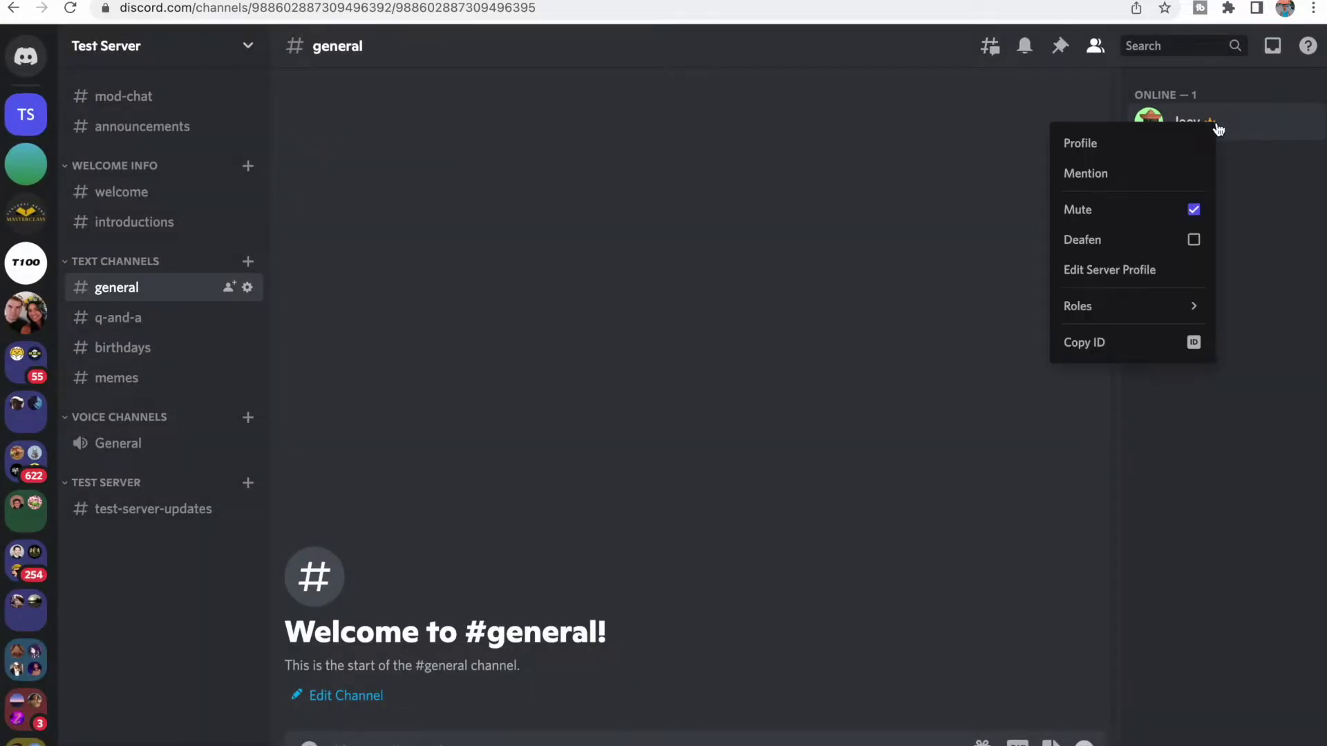
mouse_move(1133, 308)
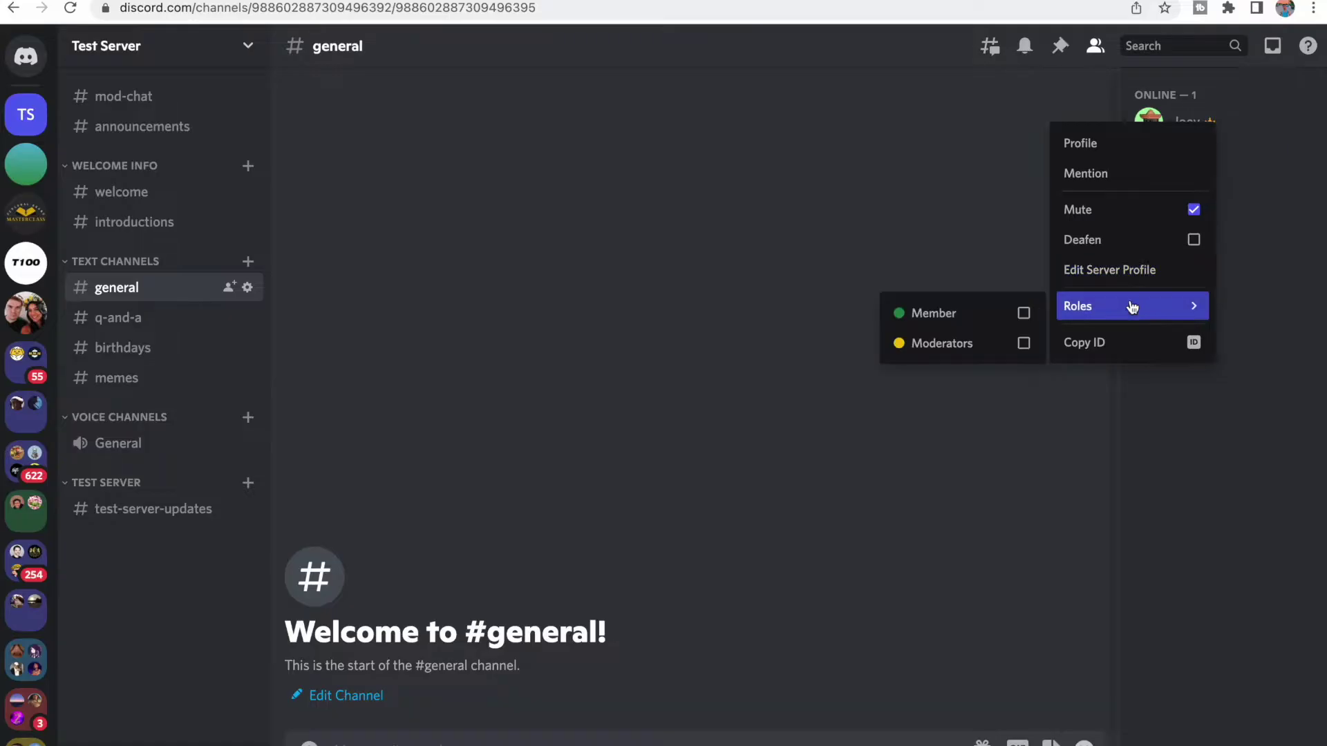
left_click(974, 326)
left_click(948, 356)
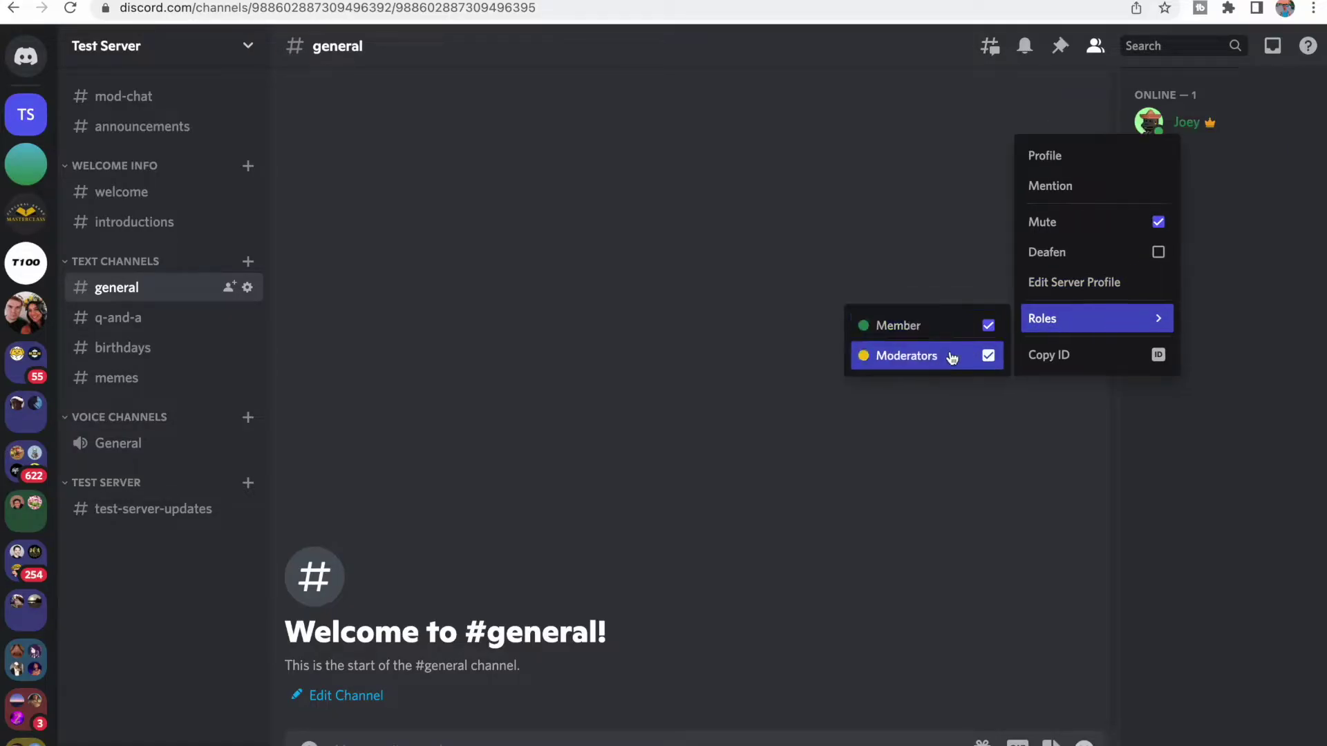
left_click(963, 249)
left_click(1185, 123)
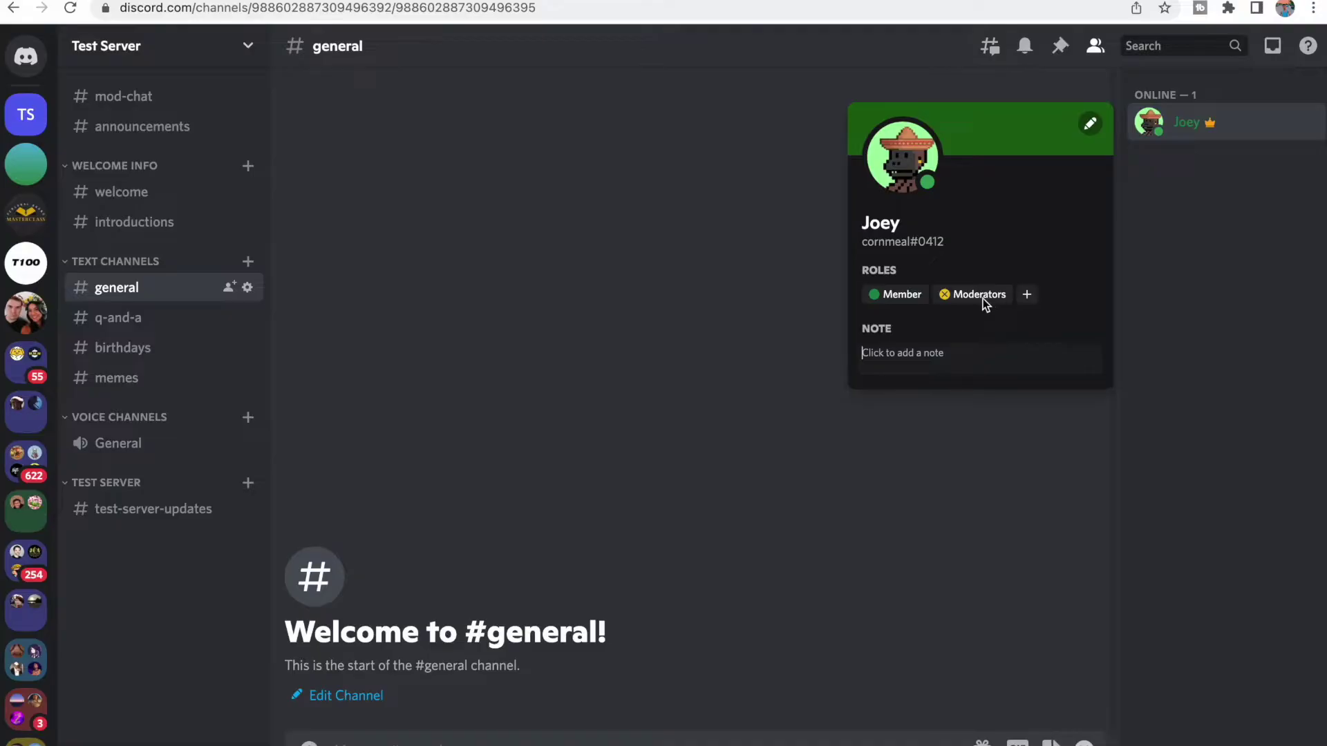
left_click(1173, 123)
left_click(184, 54)
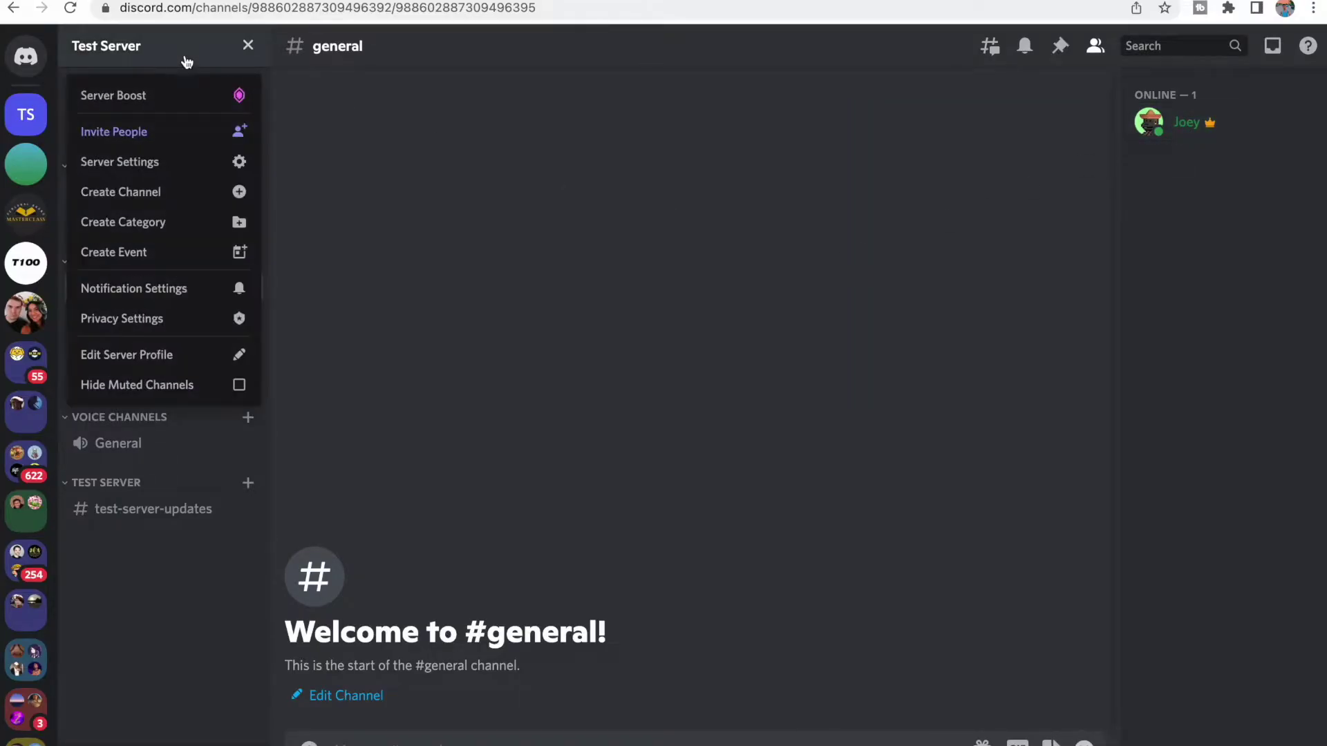
Step: Turn on 'Display role members separately' for both the Member and Moderators roles
left_click(186, 165)
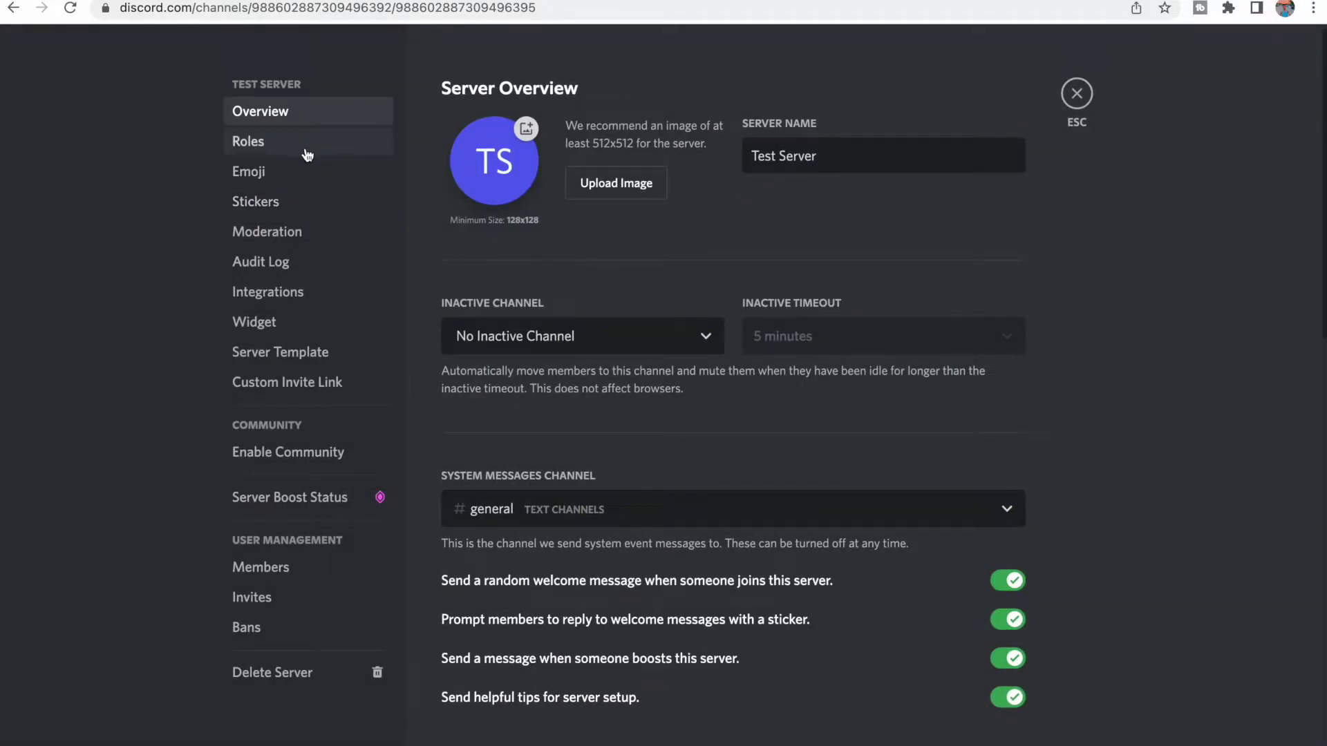
left_click(306, 151)
left_click(966, 387)
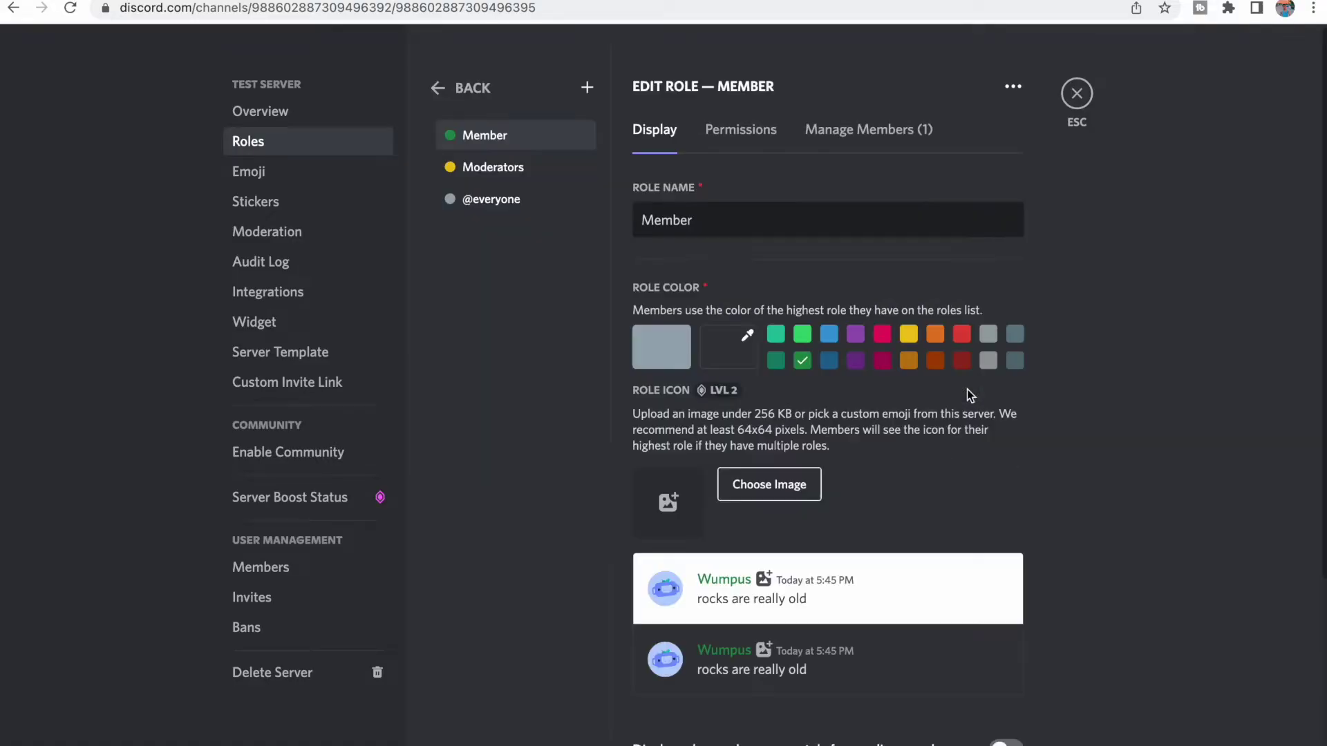
left_click(859, 132)
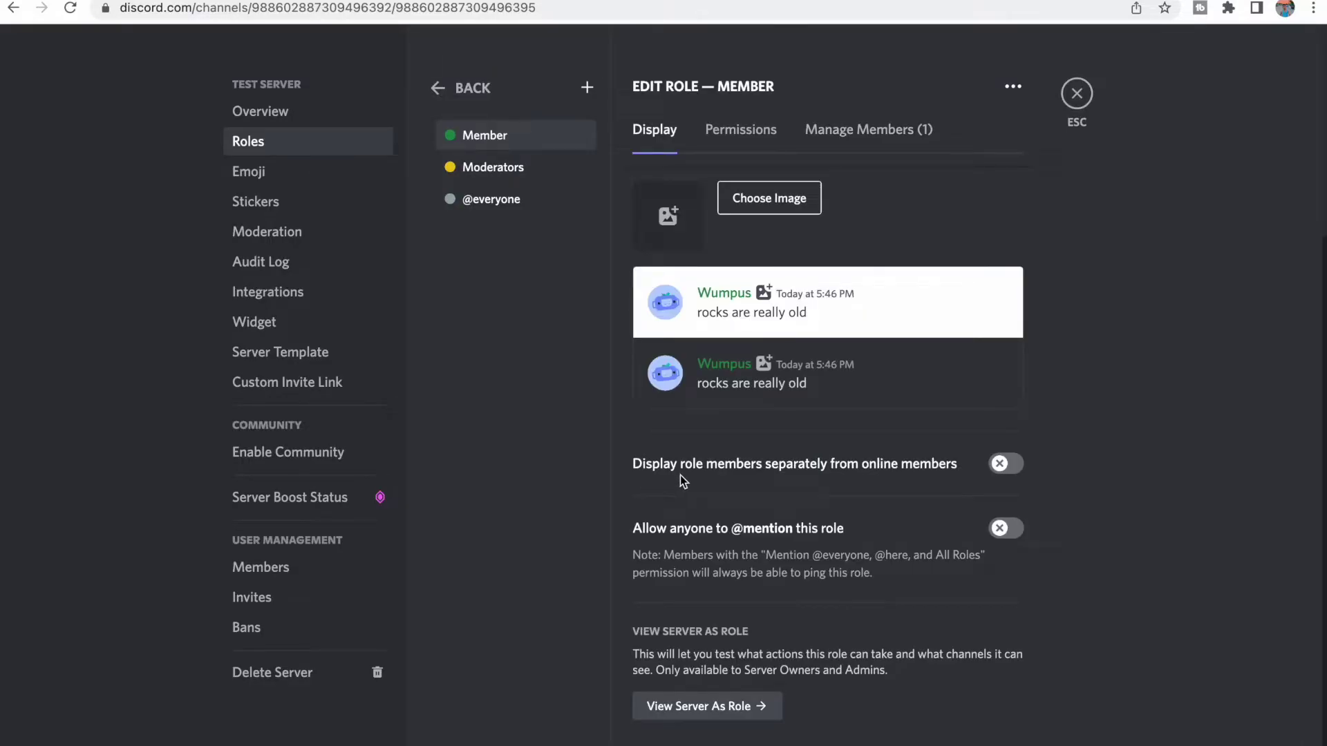
left_click(1004, 473)
left_click(1076, 93)
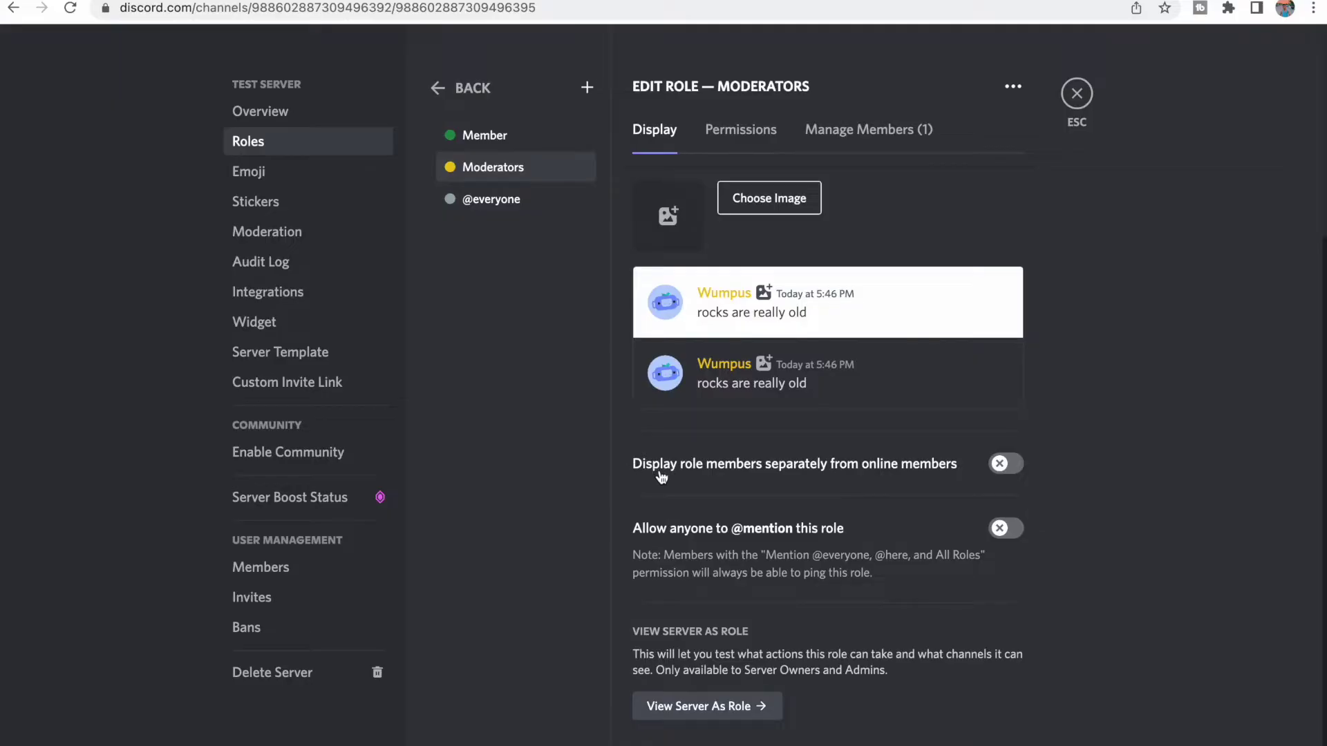
left_click(1006, 464)
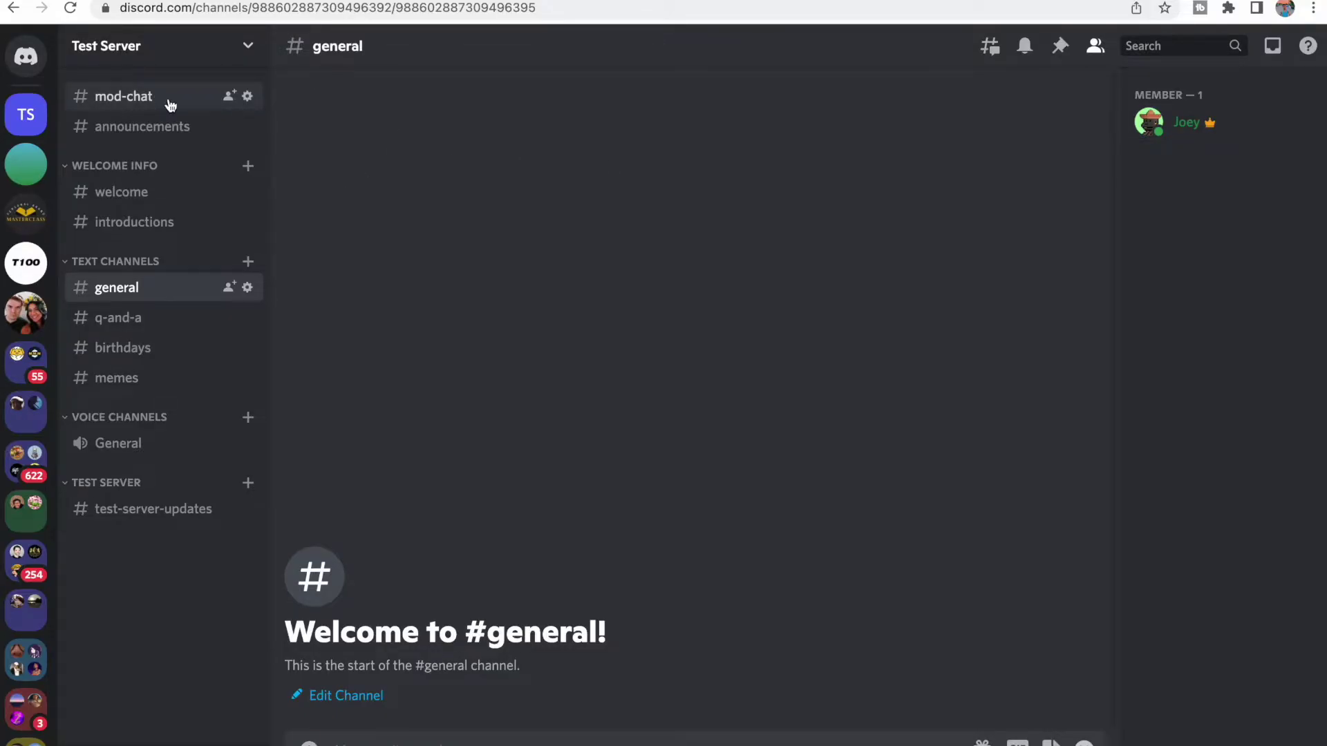
left_click(148, 102)
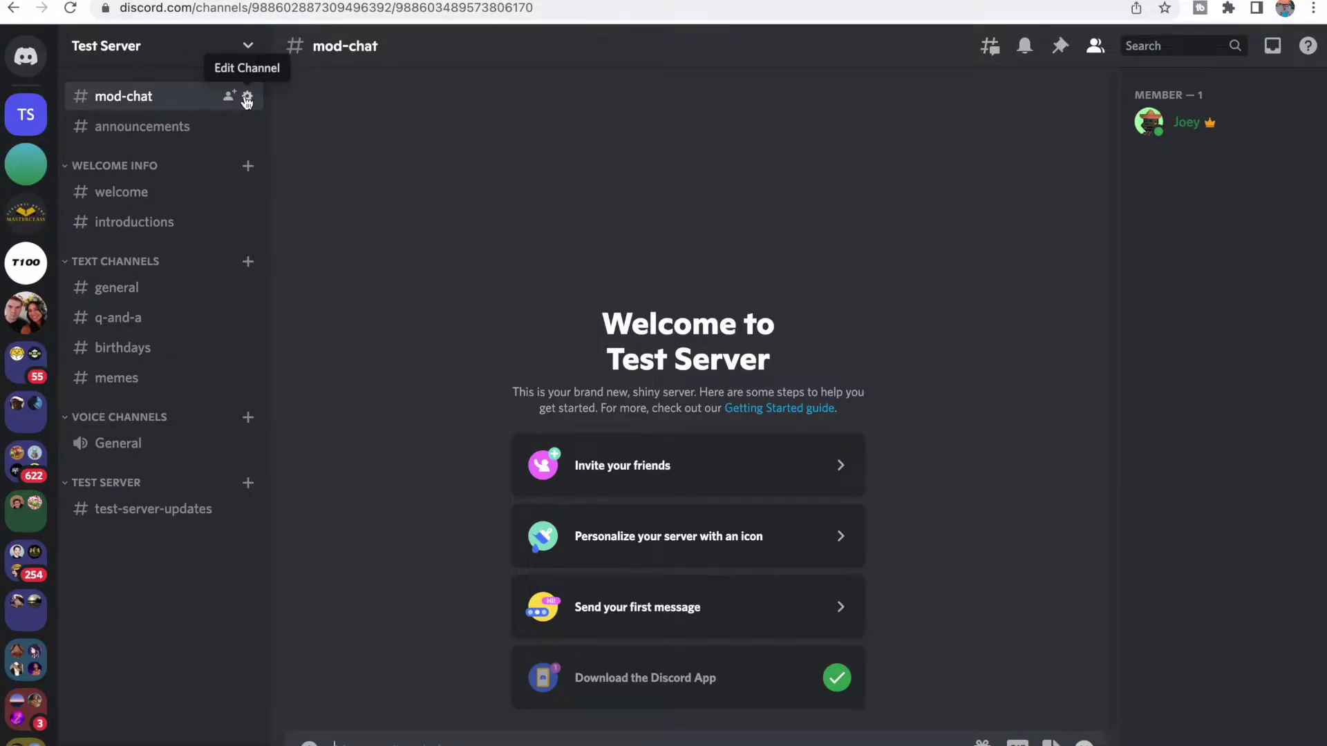
left_click(247, 97)
left_click(319, 144)
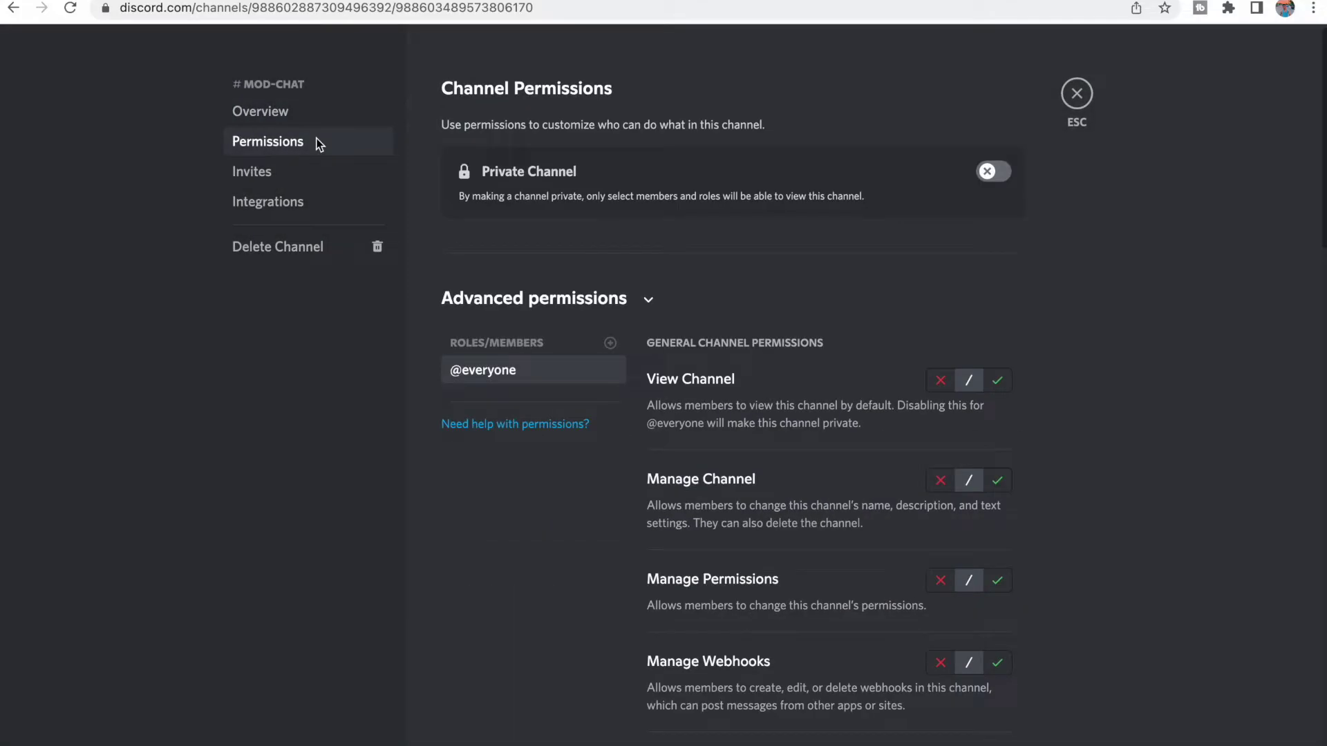
scroll(691, 325, "down", 1)
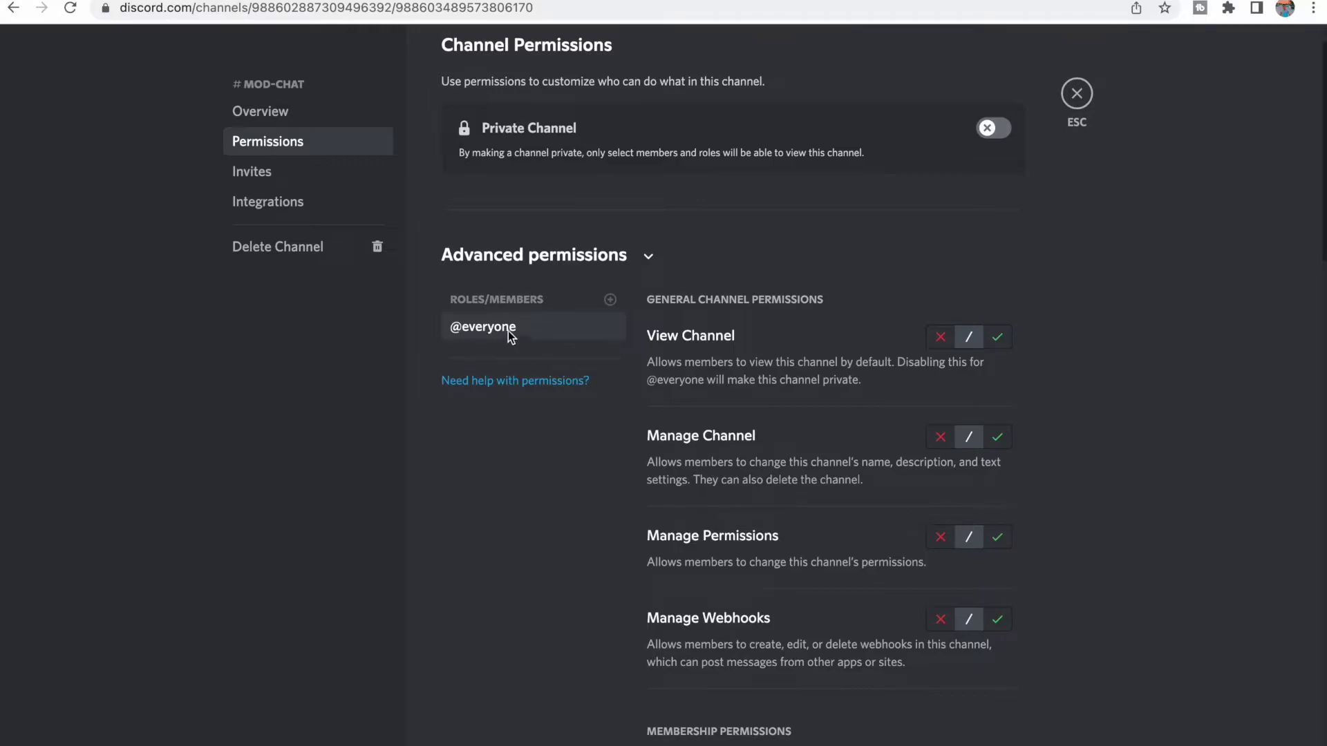
left_click(942, 338)
Step: Add the Moderators role to mod-chat's permission list
scroll(900, 484, "down", 4)
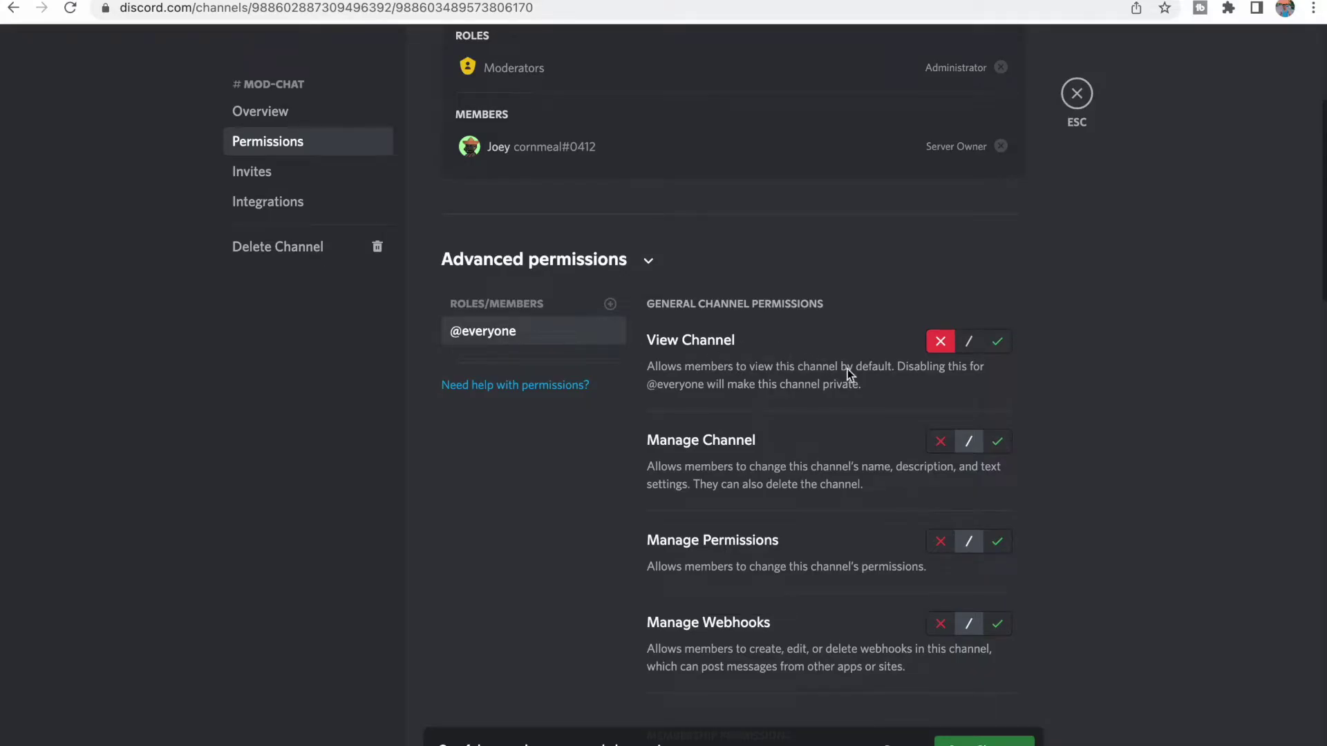
scroll(847, 369, "down", 2)
scroll(778, 301, "down", 1)
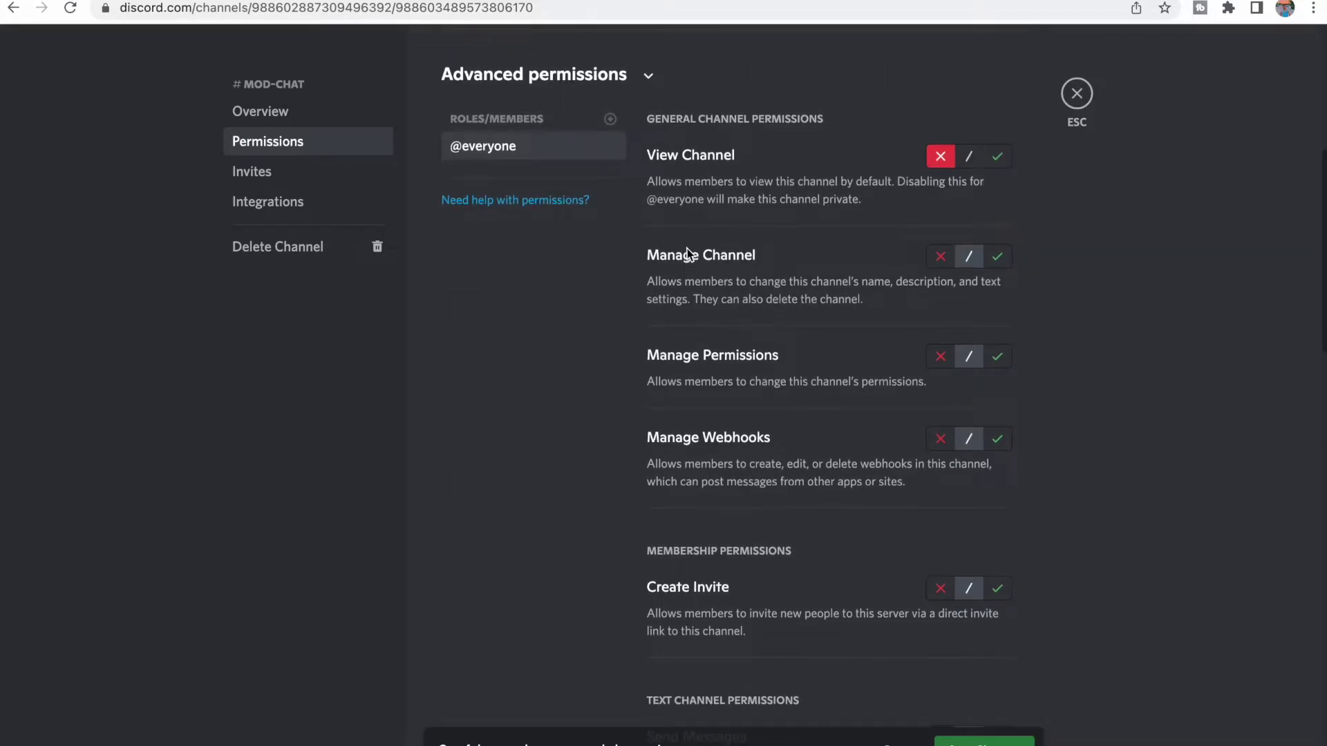
scroll(734, 451, "down", 10)
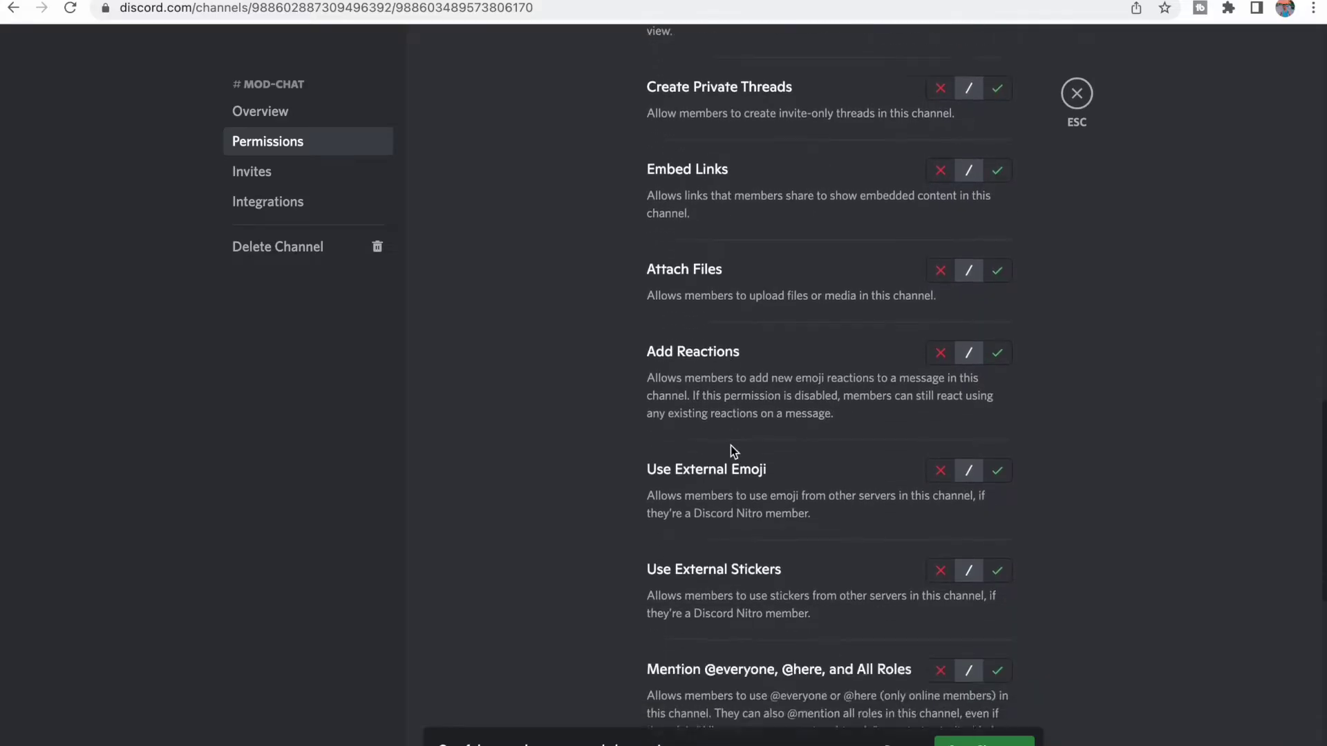
scroll(734, 450, "up", 12)
left_click(610, 448)
left_click(528, 615)
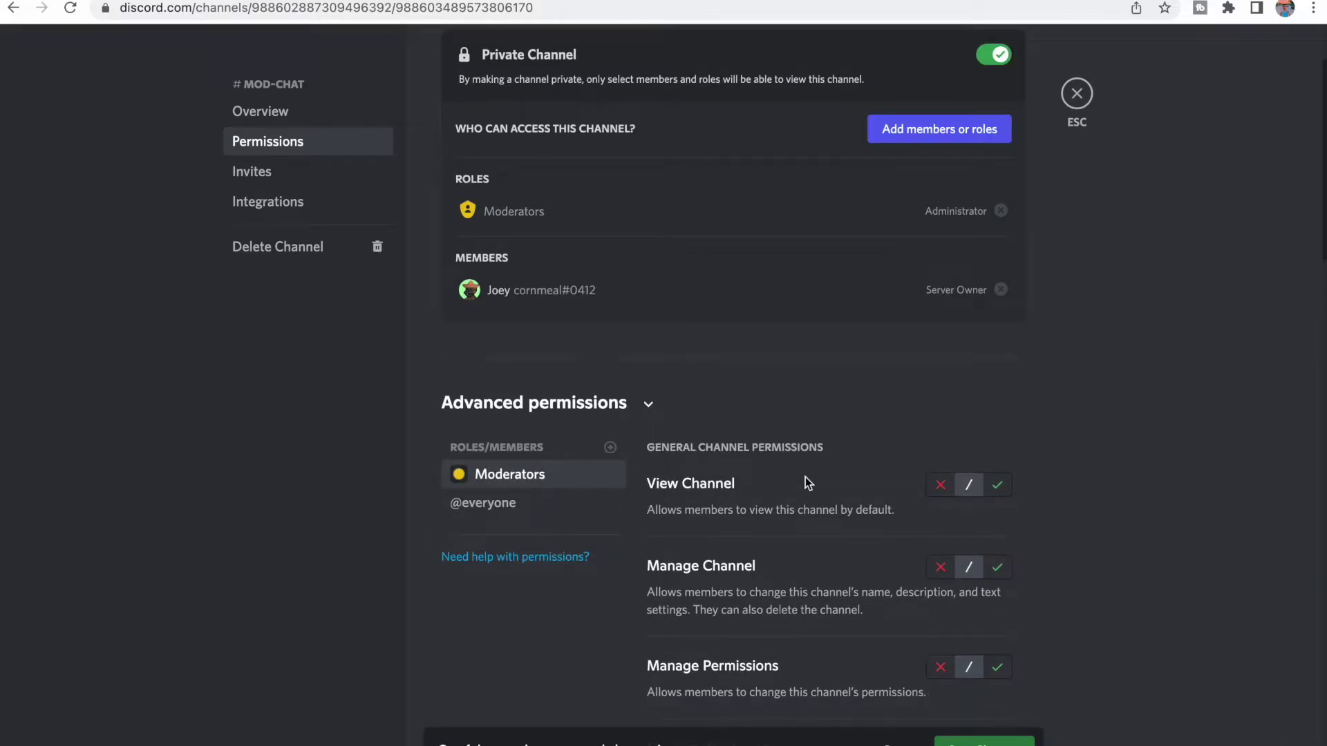
Step: Allow Moderators View Channel, Manage Channel, Embed Links, Attach Files and Add Reactions in mod-chat
scroll(806, 477, "down", 1)
left_click(999, 399)
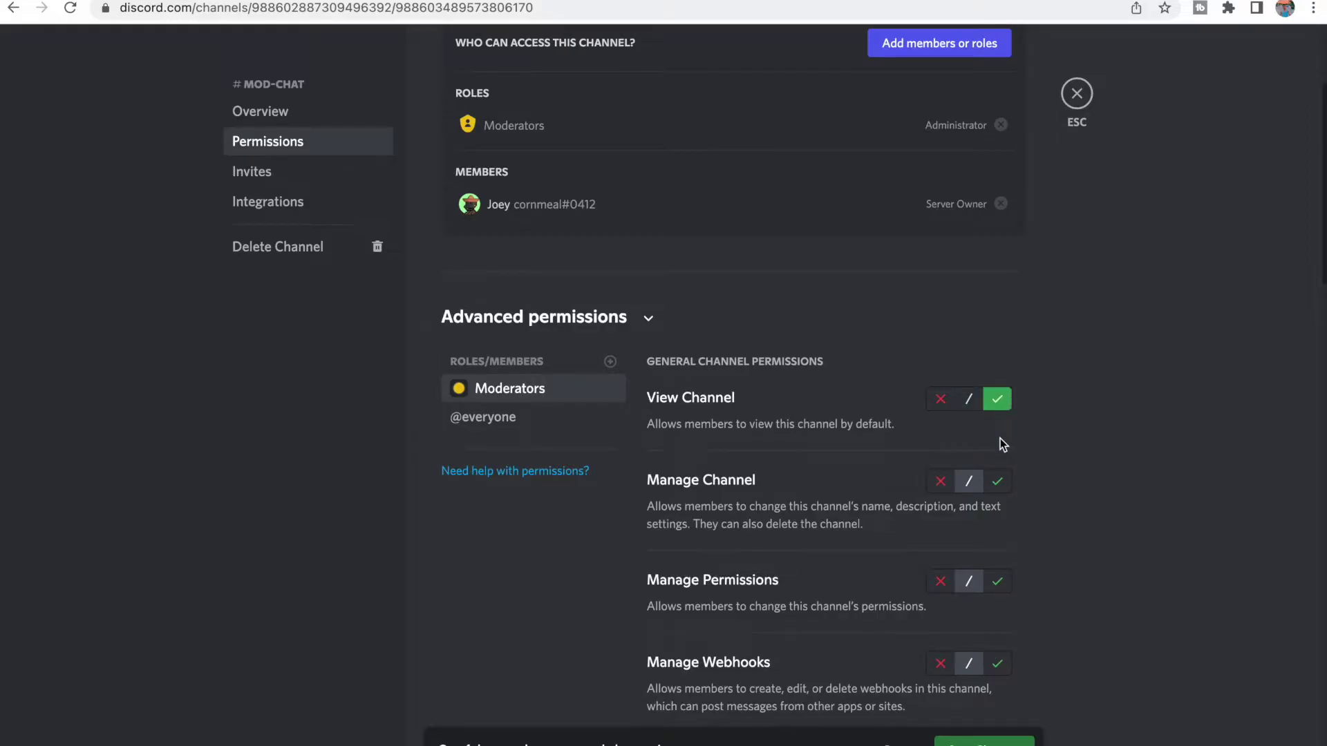
left_click(998, 482)
scroll(1002, 481, "down", 8)
left_click(997, 582)
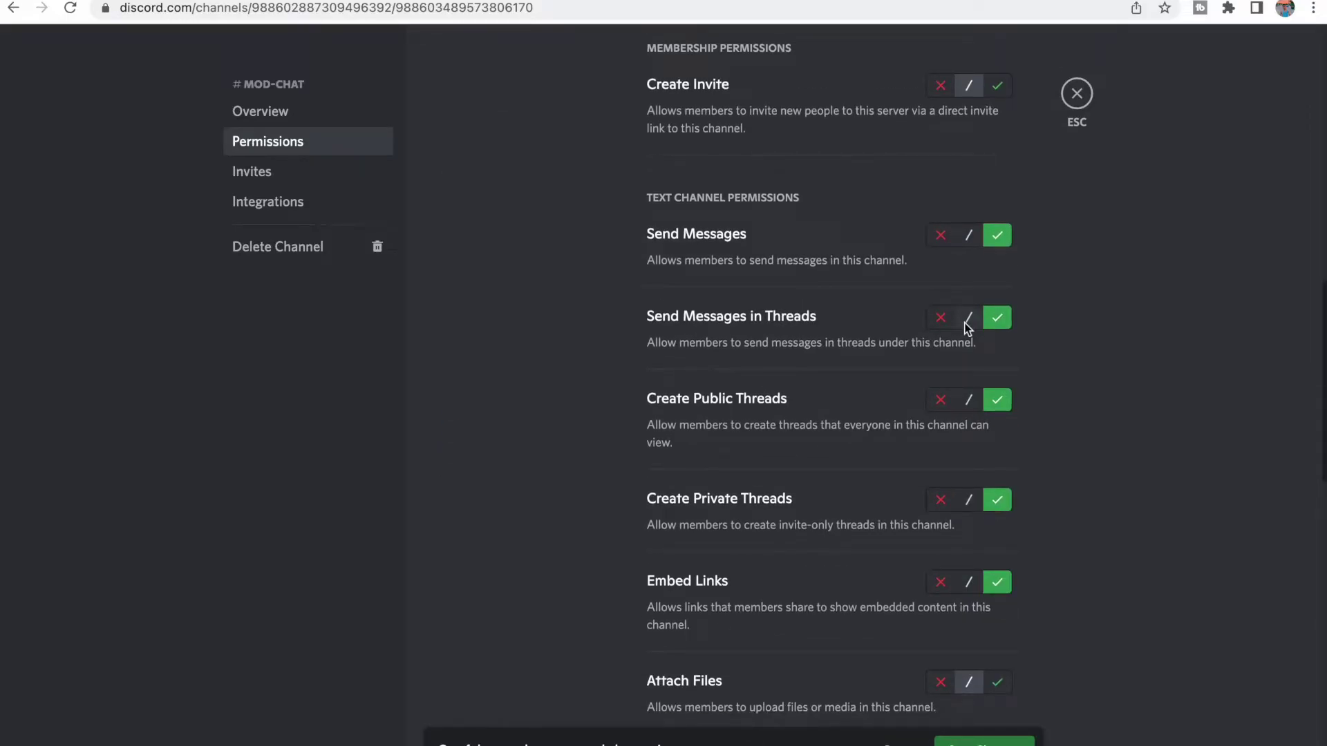
scroll(918, 341, "up", 2)
scroll(842, 317, "down", 4)
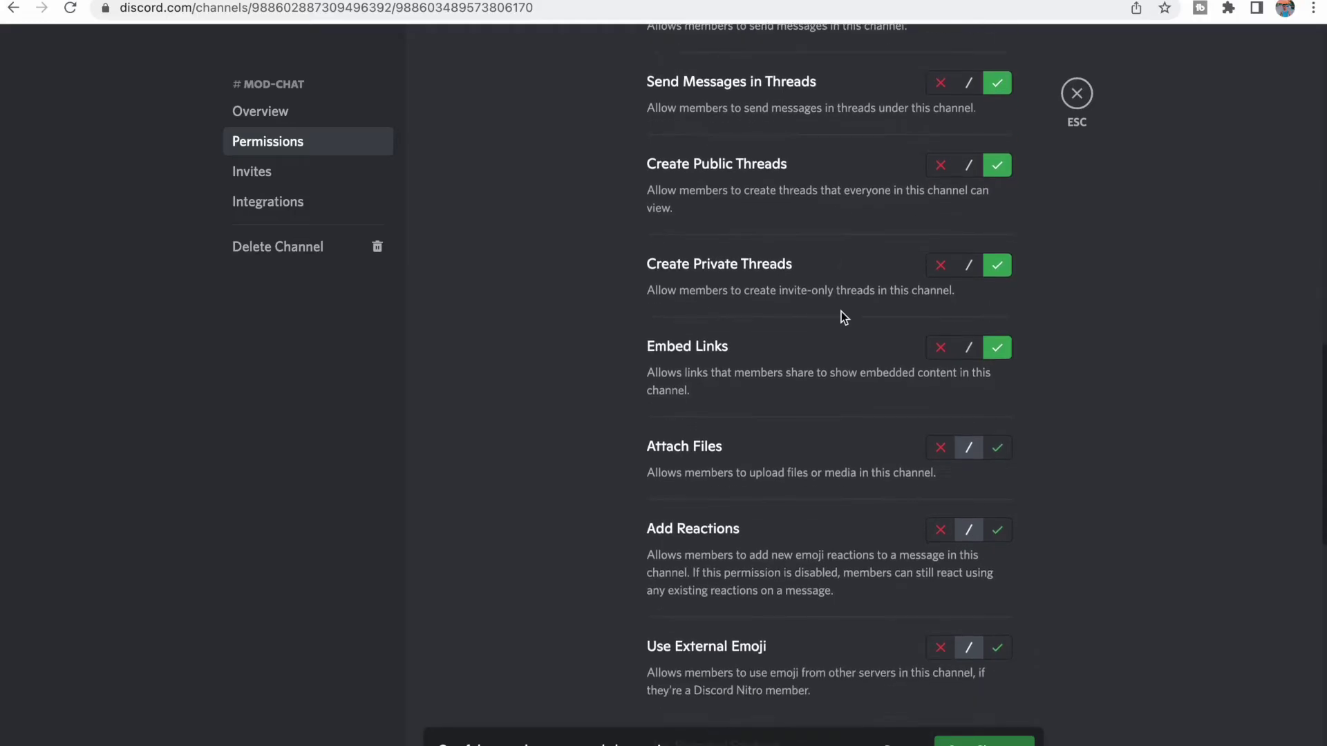
scroll(841, 318, "down", 1)
left_click(997, 354)
left_click(998, 441)
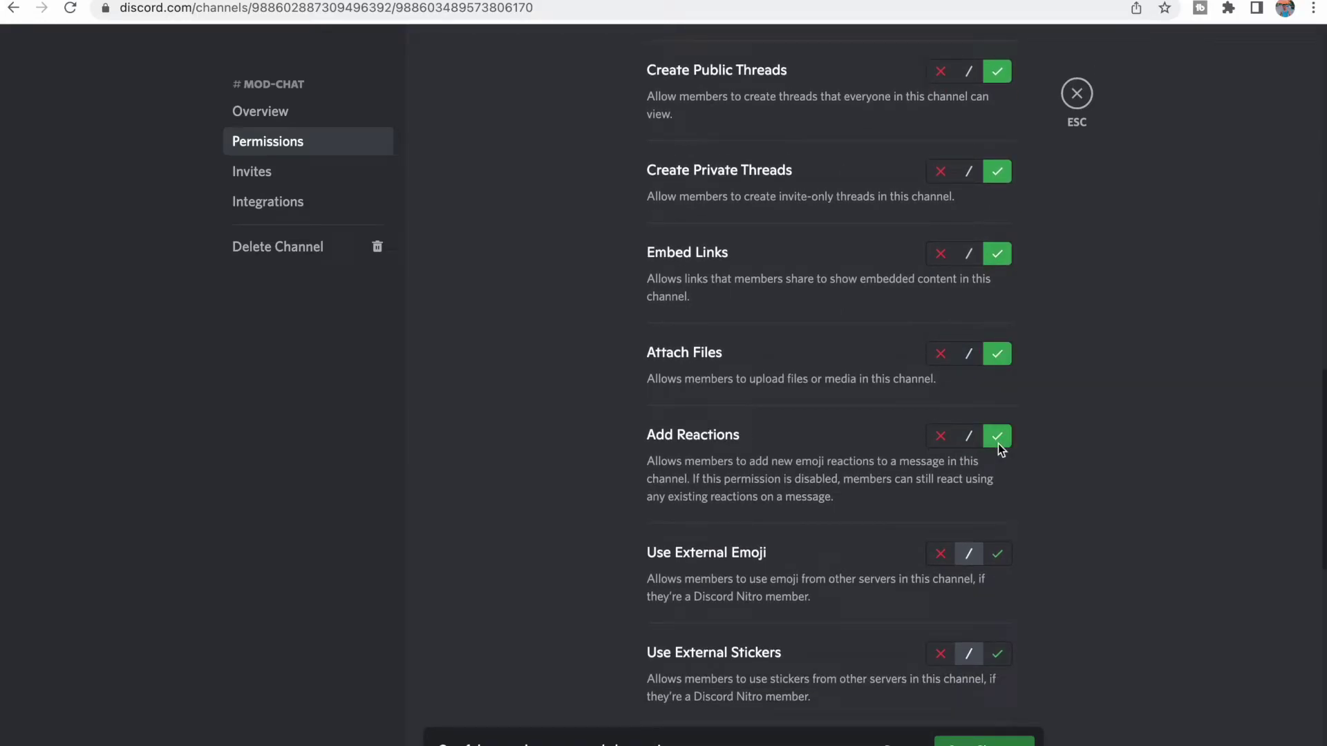
scroll(878, 581, "up", 15)
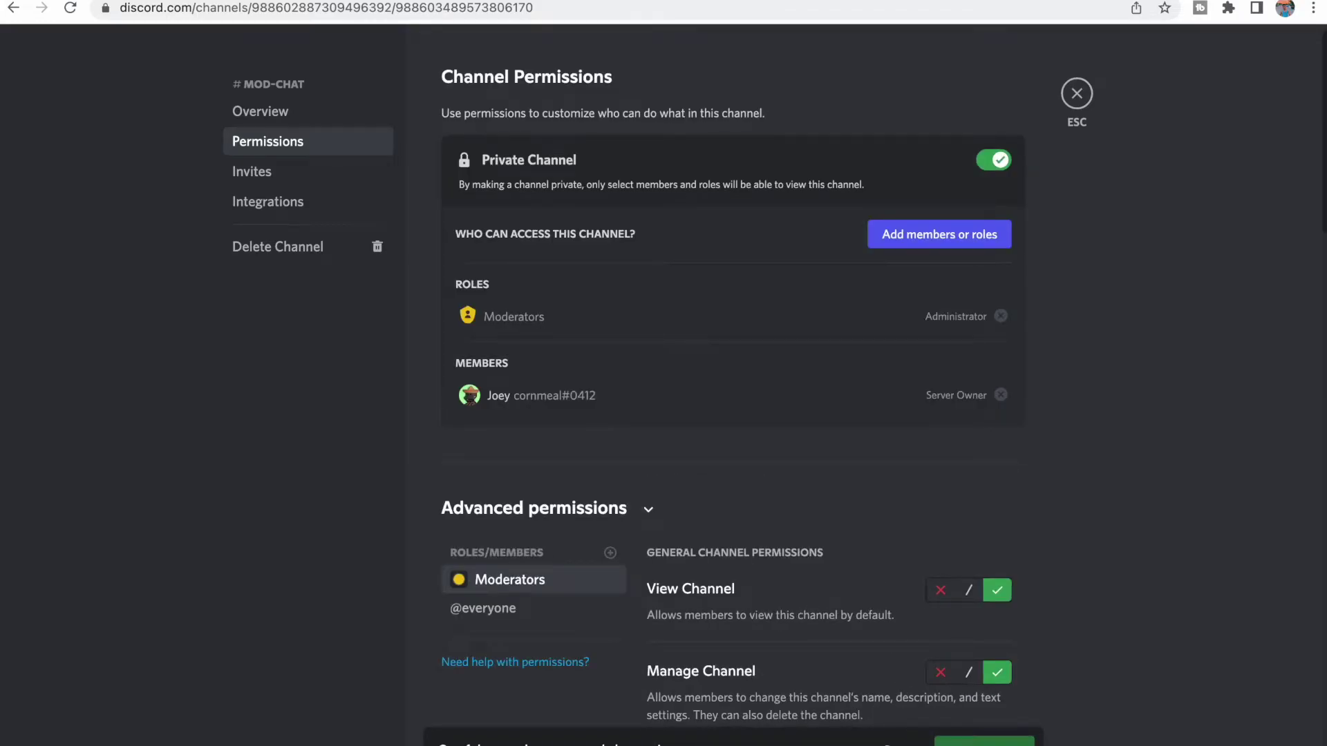
Step: Dismiss the add members or roles dialog and close the mod-chat channel settings
left_click(920, 235)
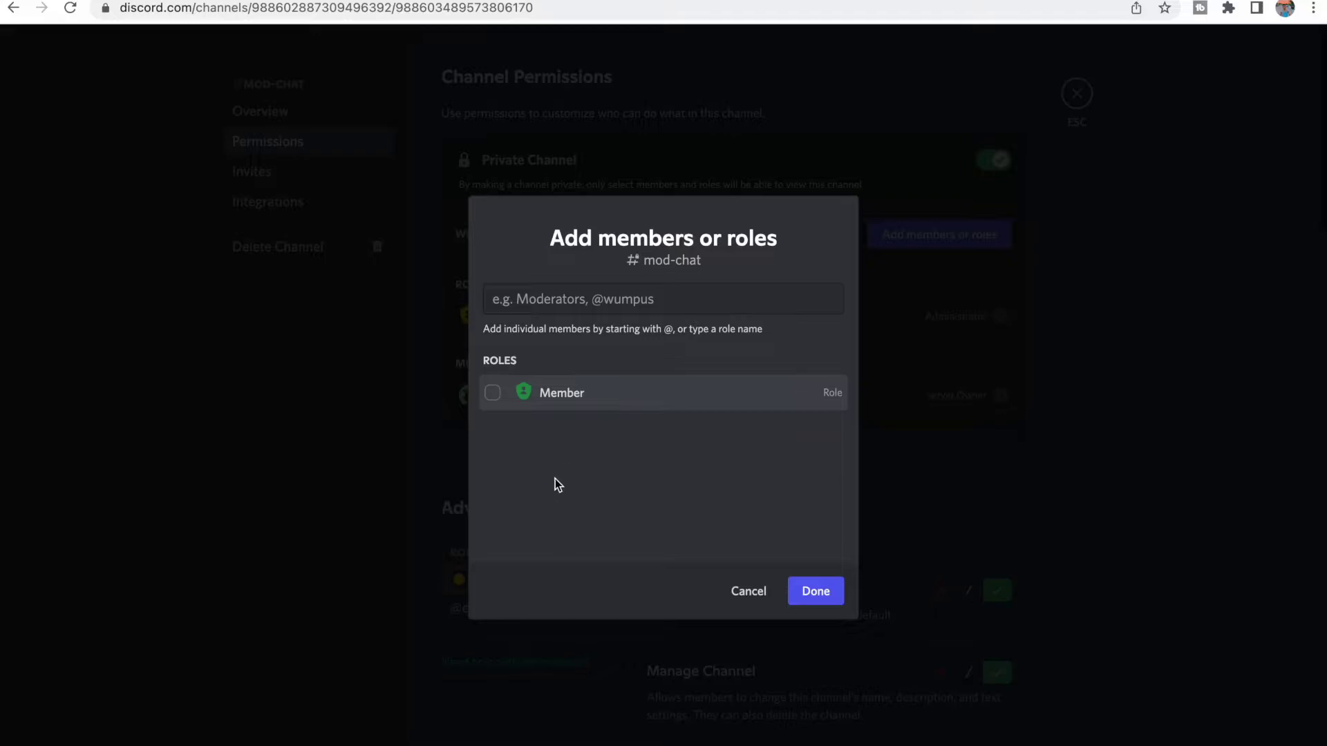
key("Escape")
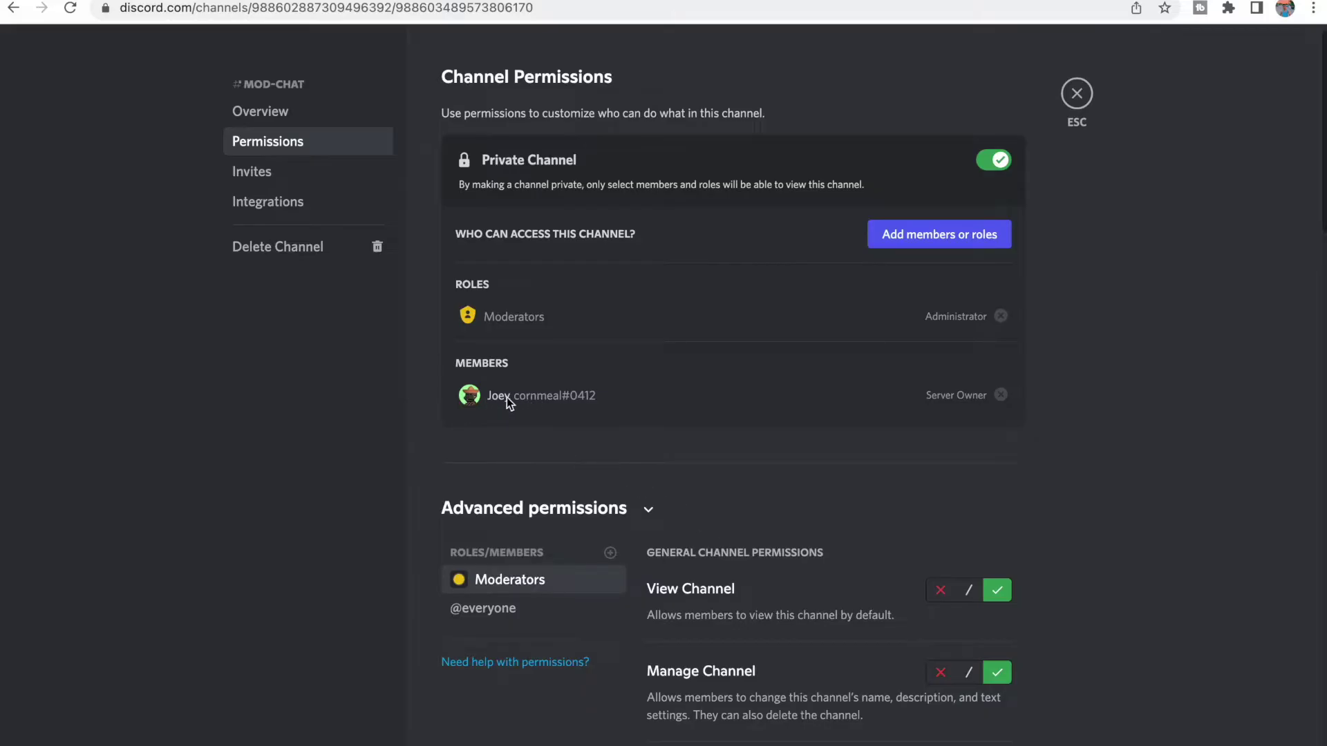
left_click(1080, 97)
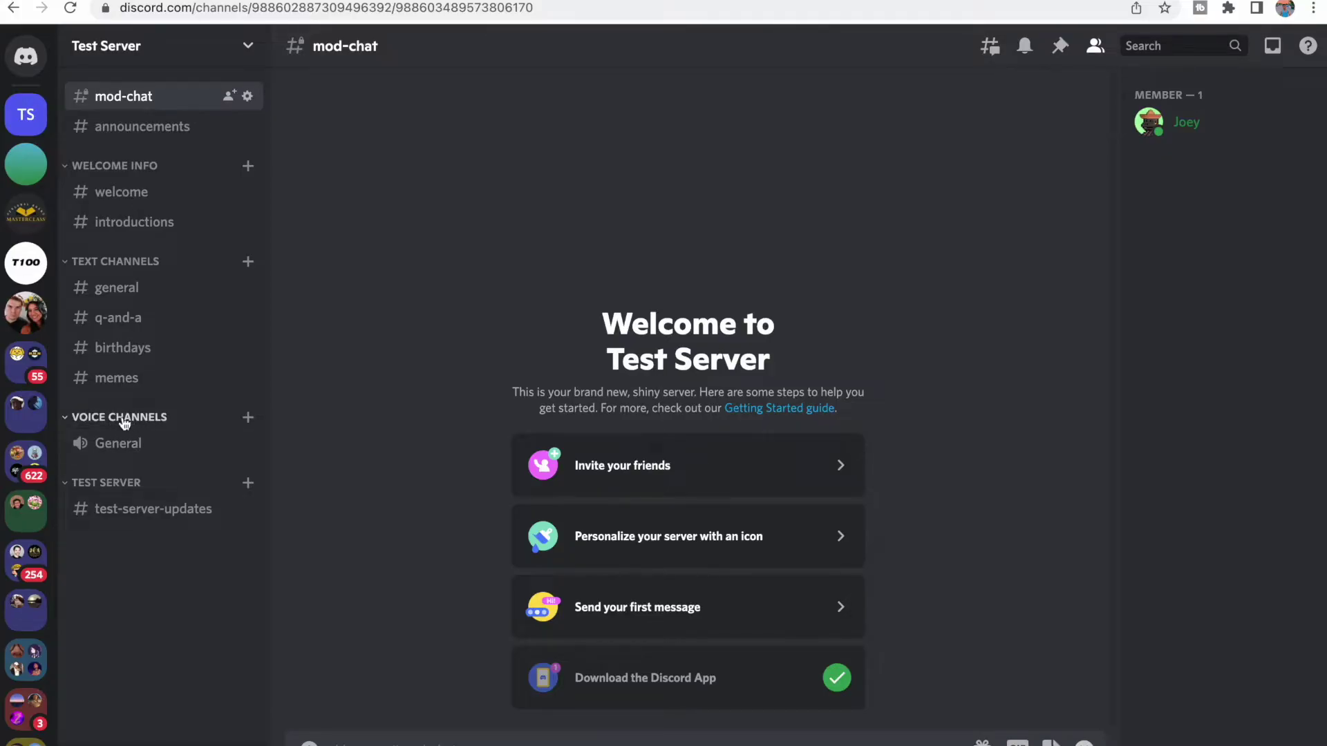
Step: Create a voice channel named 'moderators only'
left_click(247, 417)
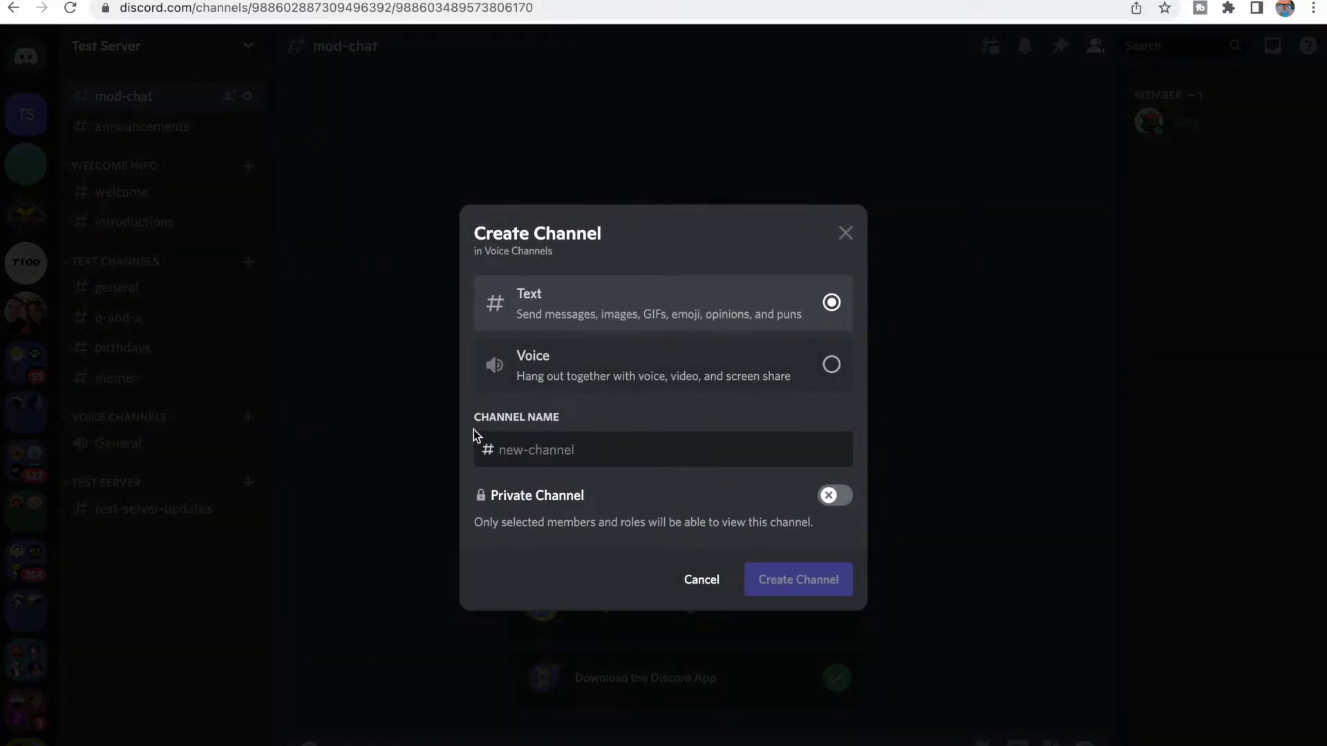
left_click(590, 362)
left_click(593, 438)
type("moder")
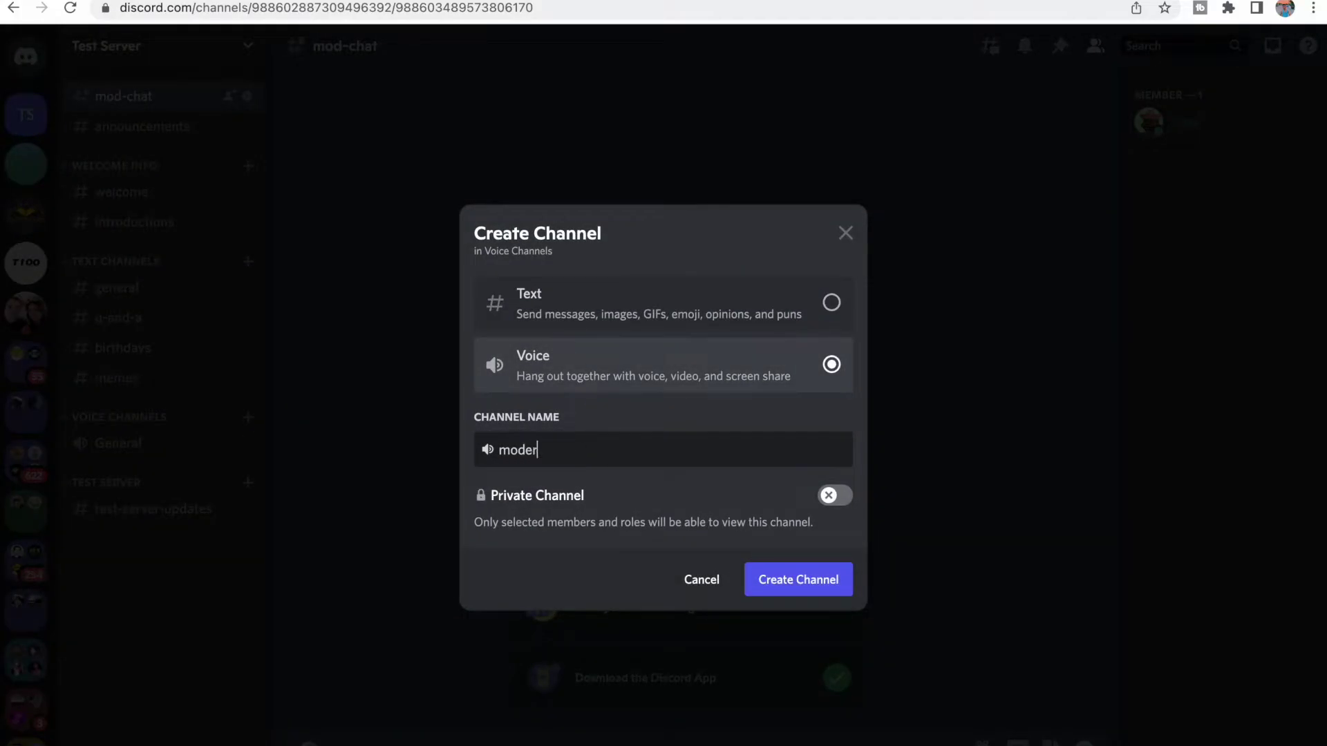
type("ators only")
key("Return")
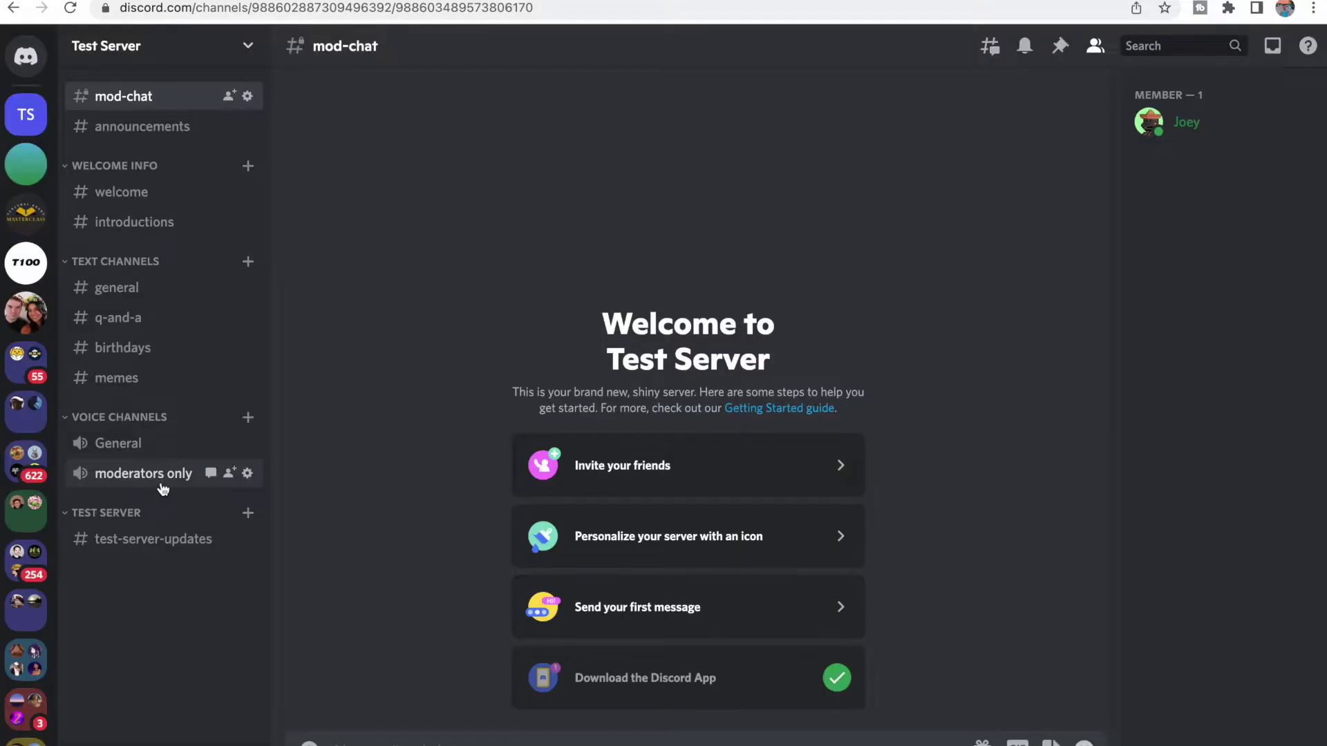
left_click(249, 471)
left_click(328, 141)
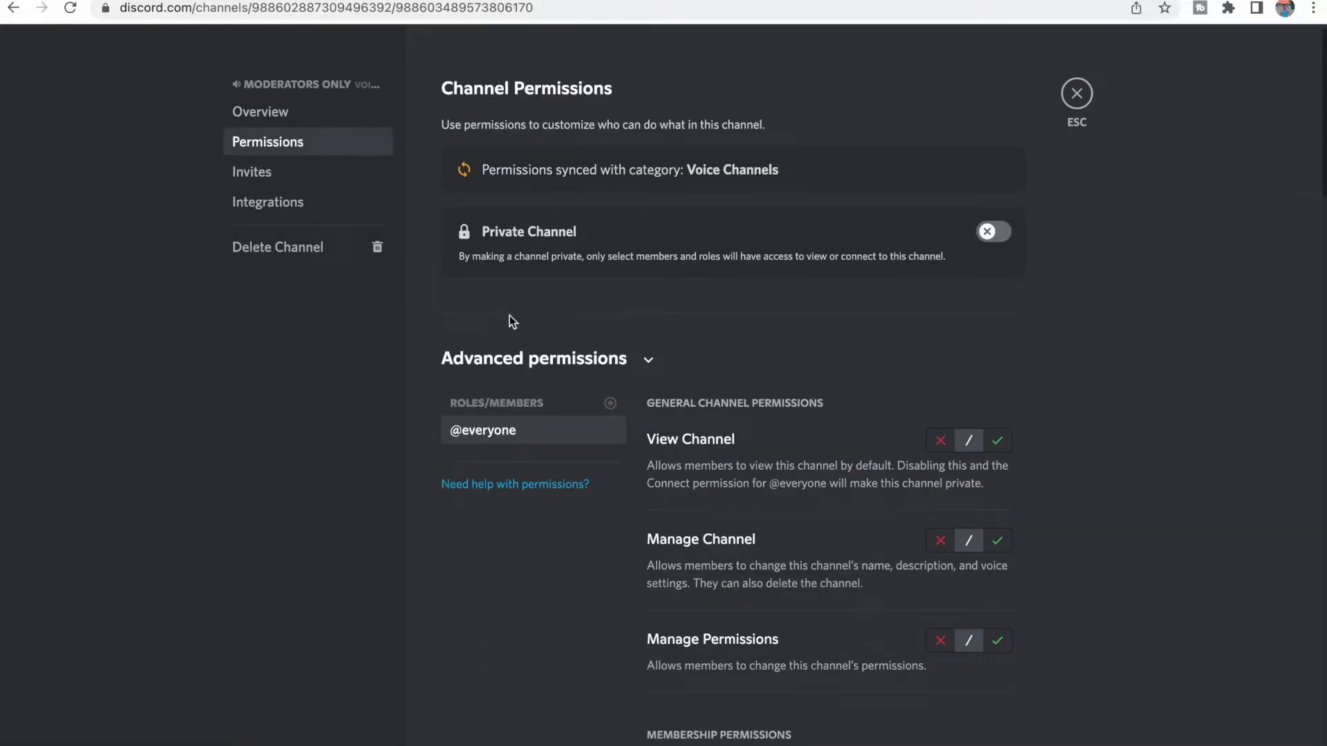
scroll(878, 441, "down", 1)
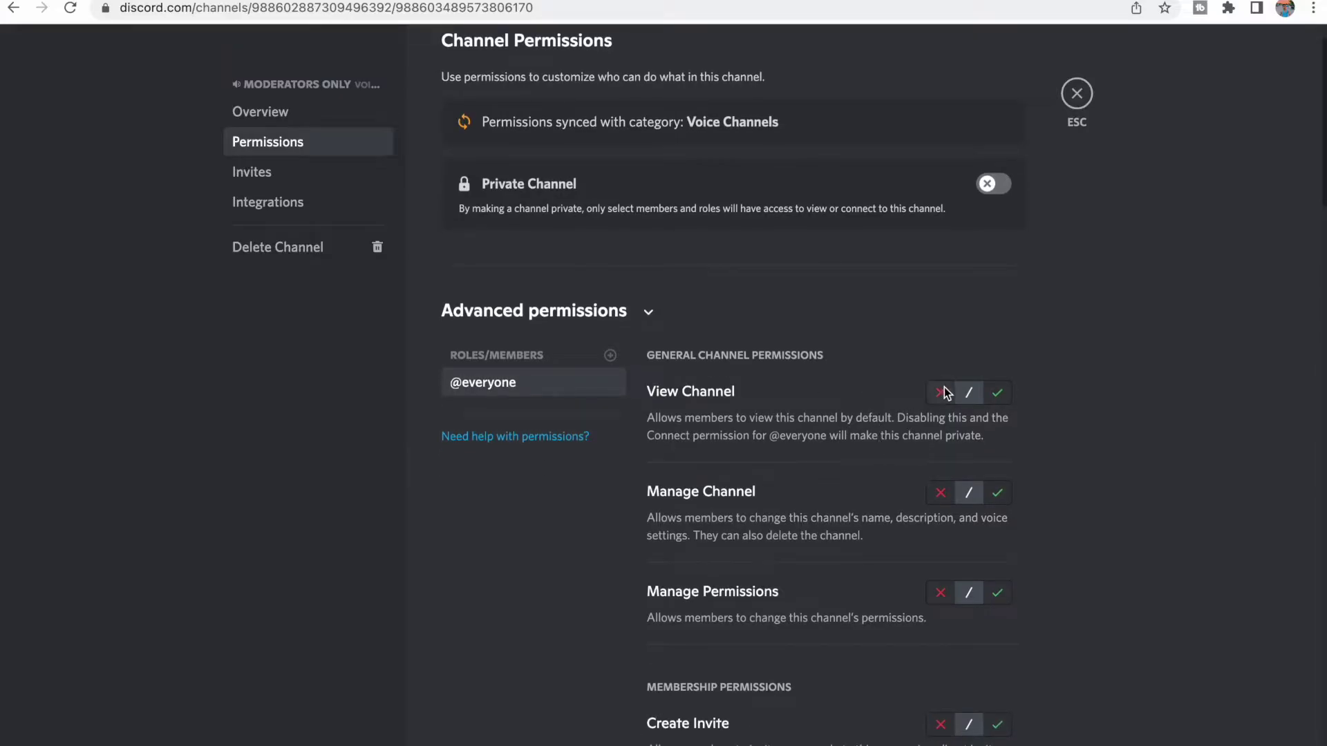
left_click(941, 392)
left_click(610, 355)
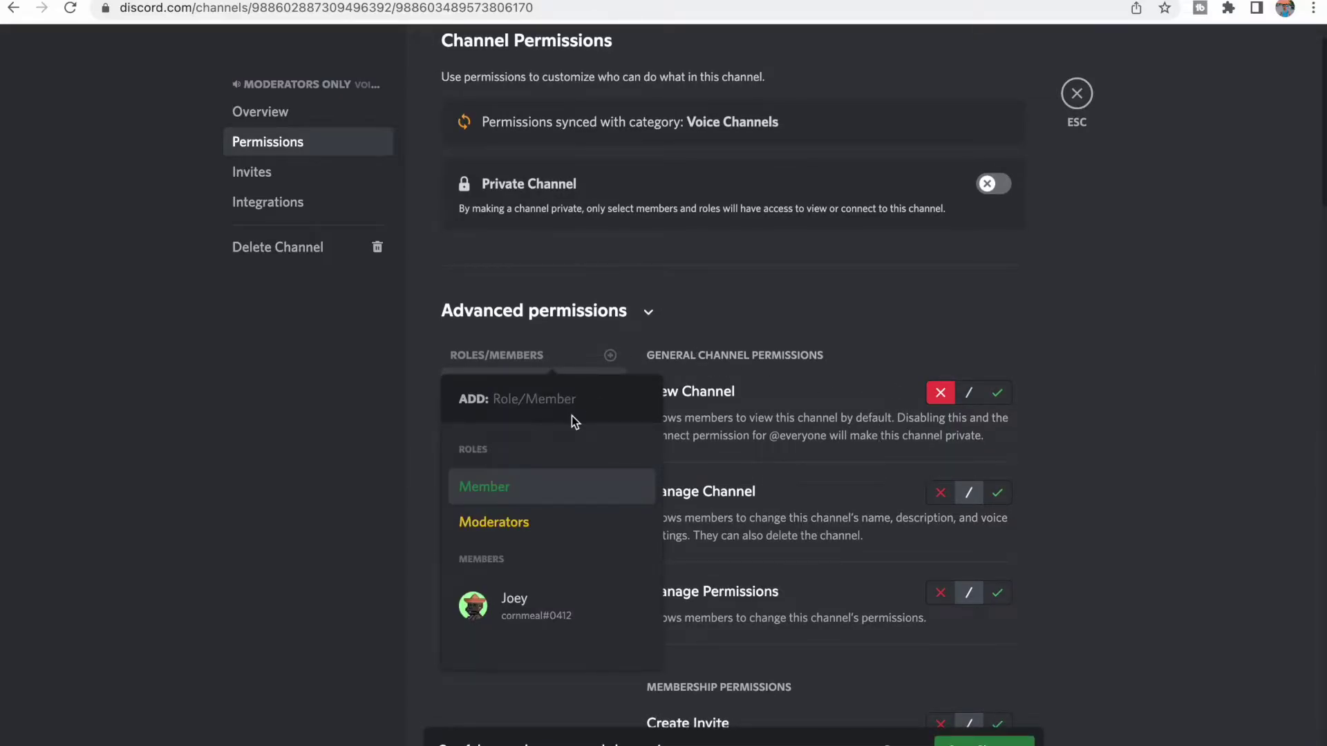